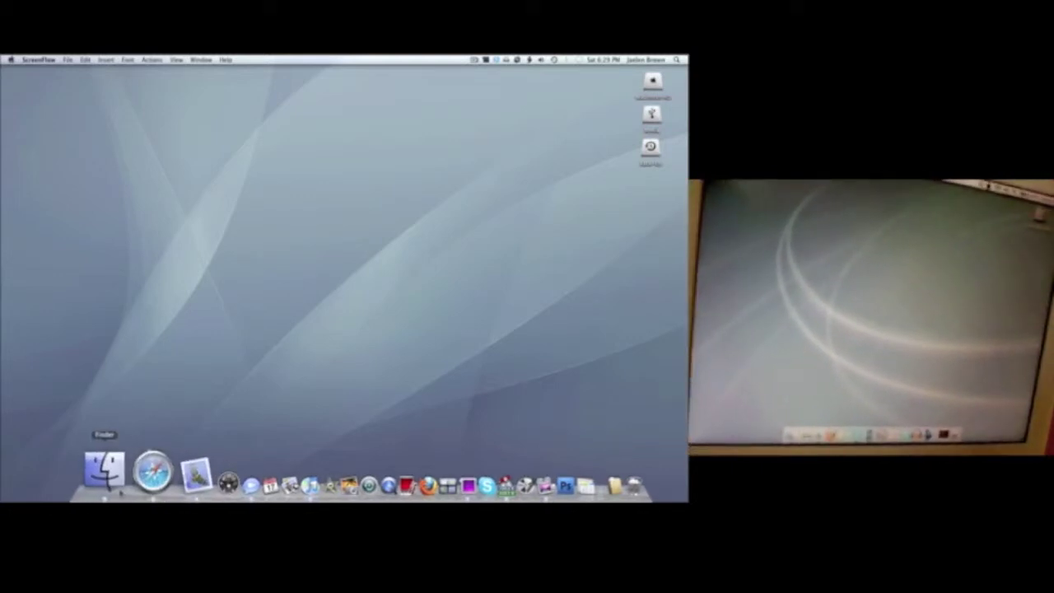
# Open a Finder window and display the contents of the shared iBook G4
pyautogui.click(51, 194)
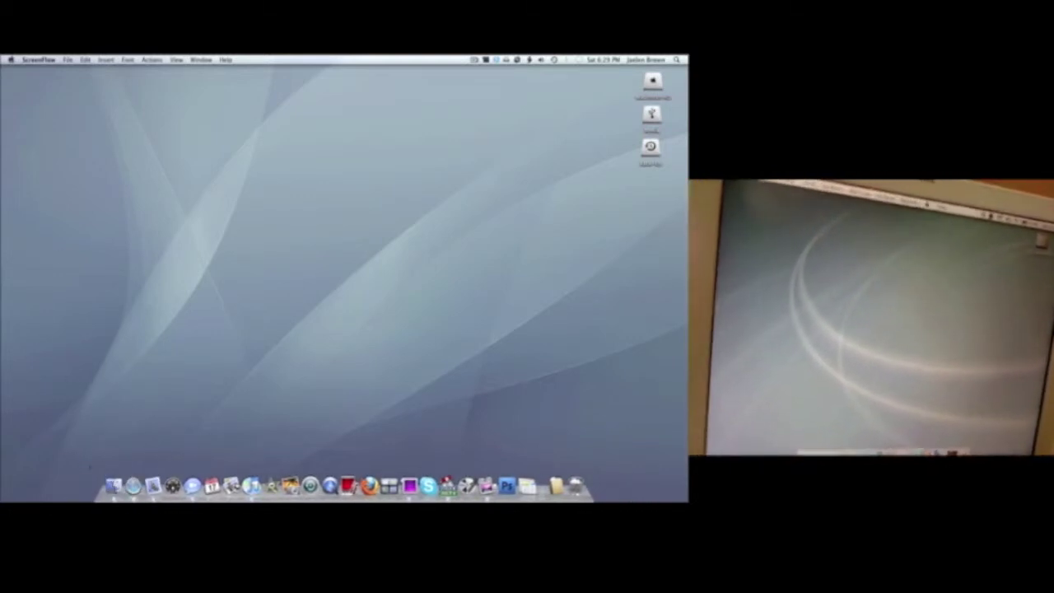
pyautogui.click(116, 468)
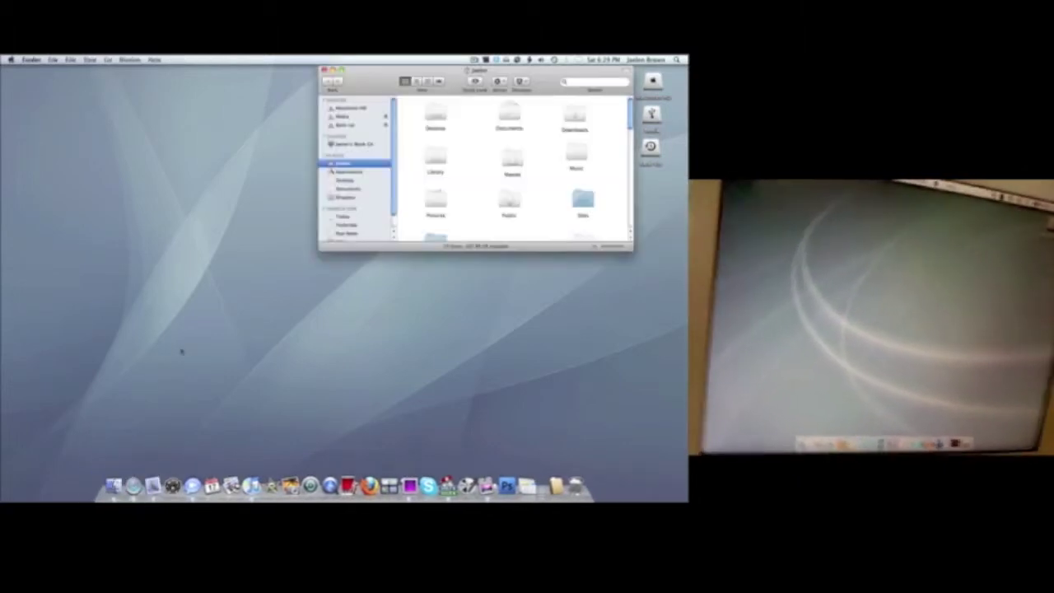
pyautogui.moveTo(360, 88); pyautogui.dragTo(259, 187)
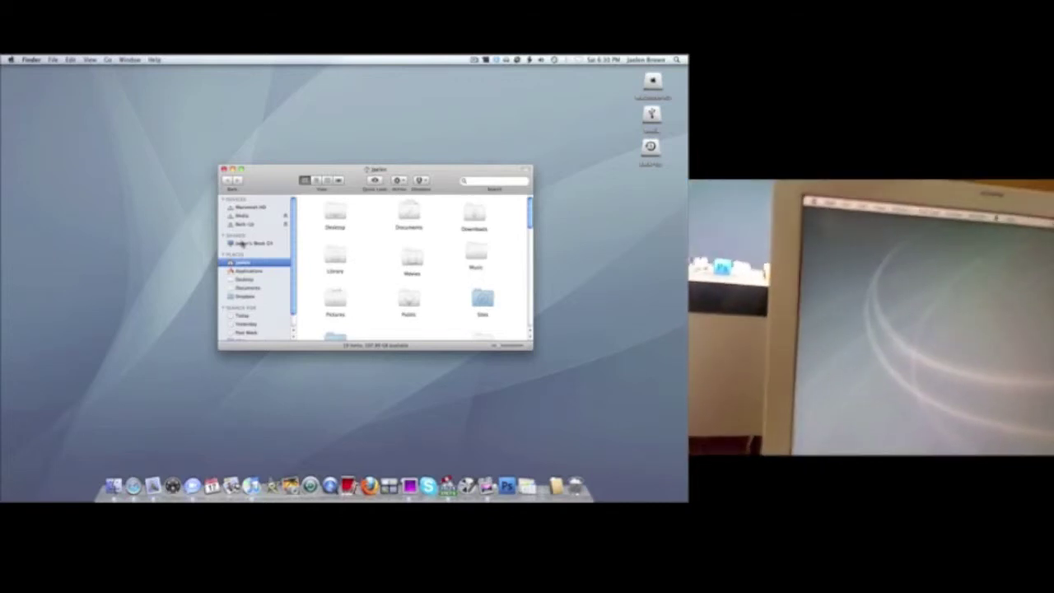
pyautogui.click(242, 243)
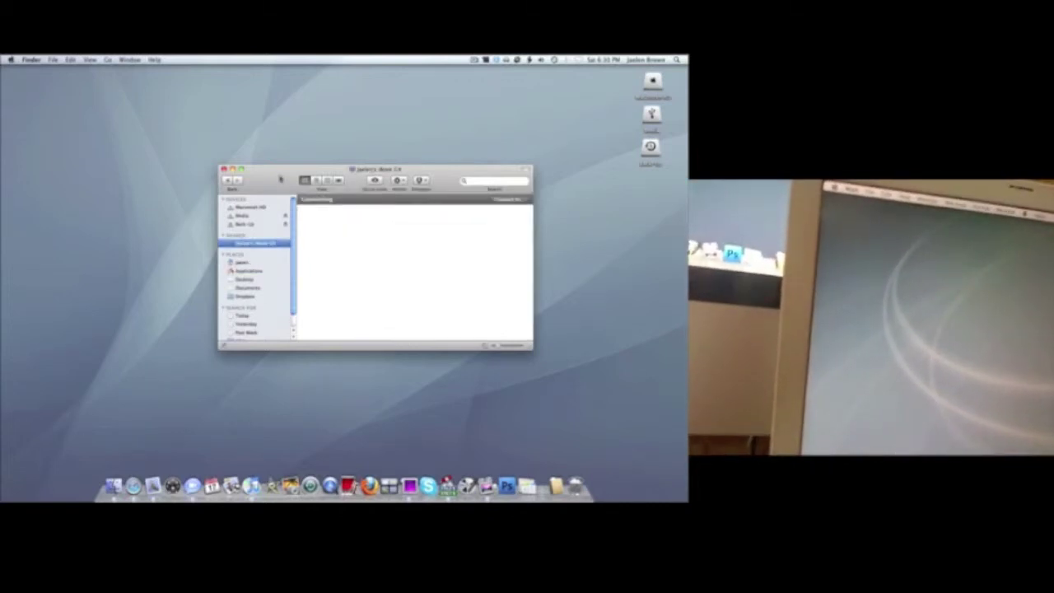
pyautogui.moveTo(280, 180); pyautogui.dragTo(275, 213)
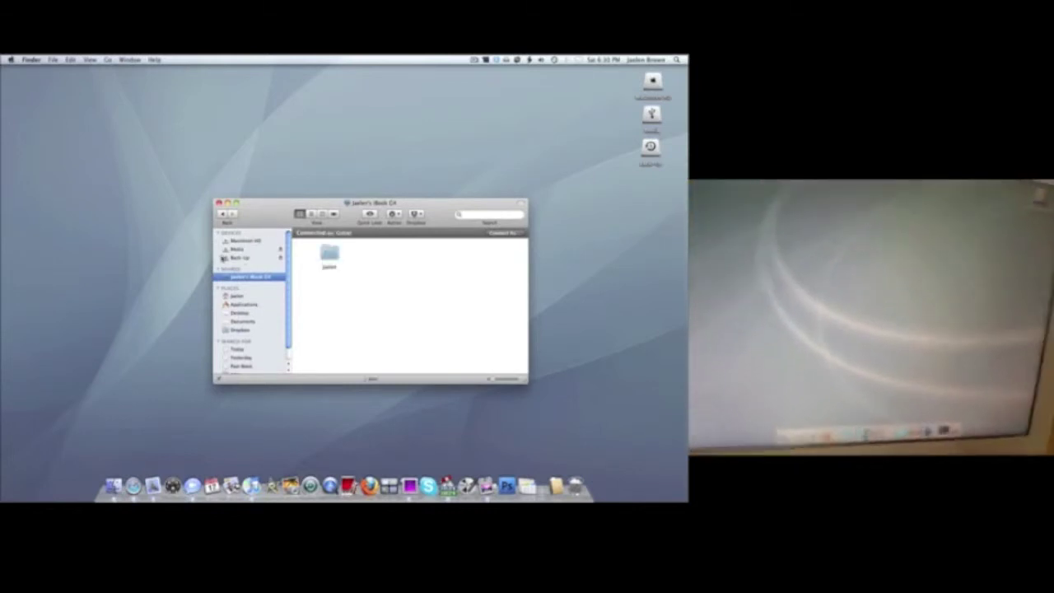
pyautogui.click(234, 259)
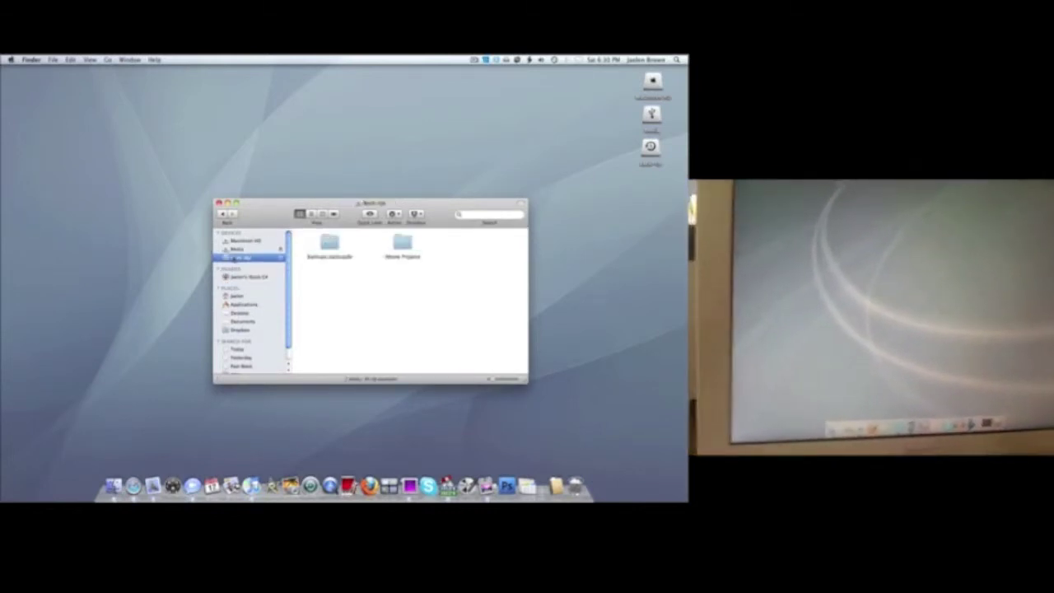
pyautogui.click(235, 277)
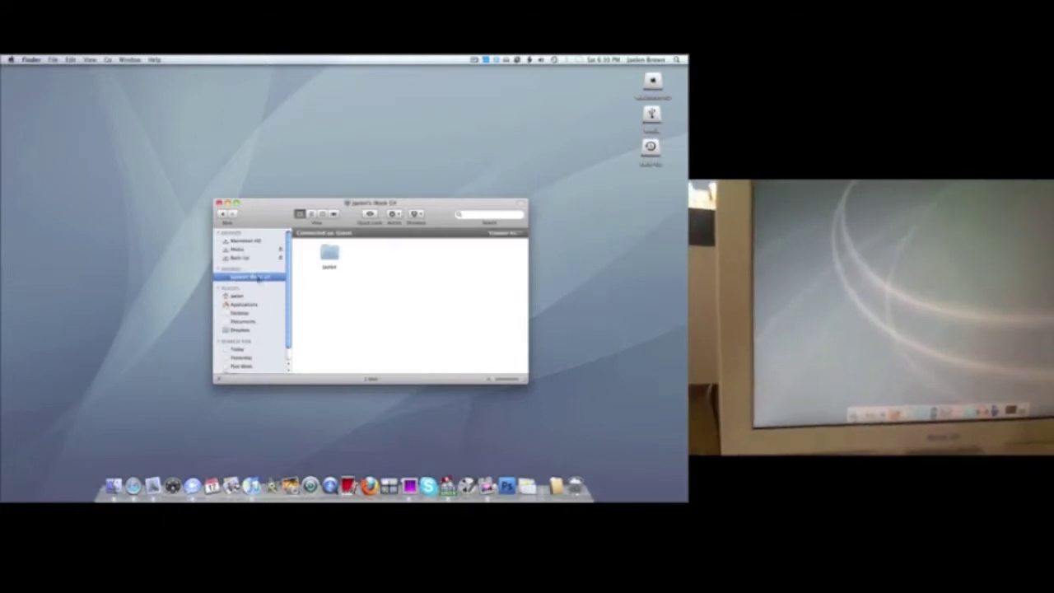
# Check the File Sharing service and its list of shared folders in the Sharing system preferences
pyautogui.moveTo(262, 216); pyautogui.dragTo(378, 76)
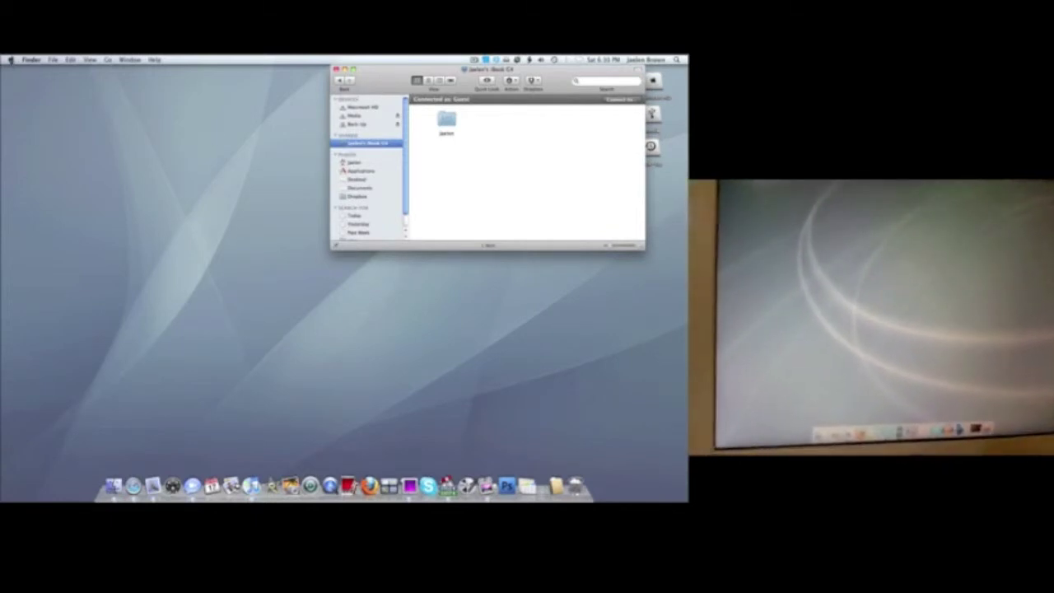
pyautogui.click(11, 59)
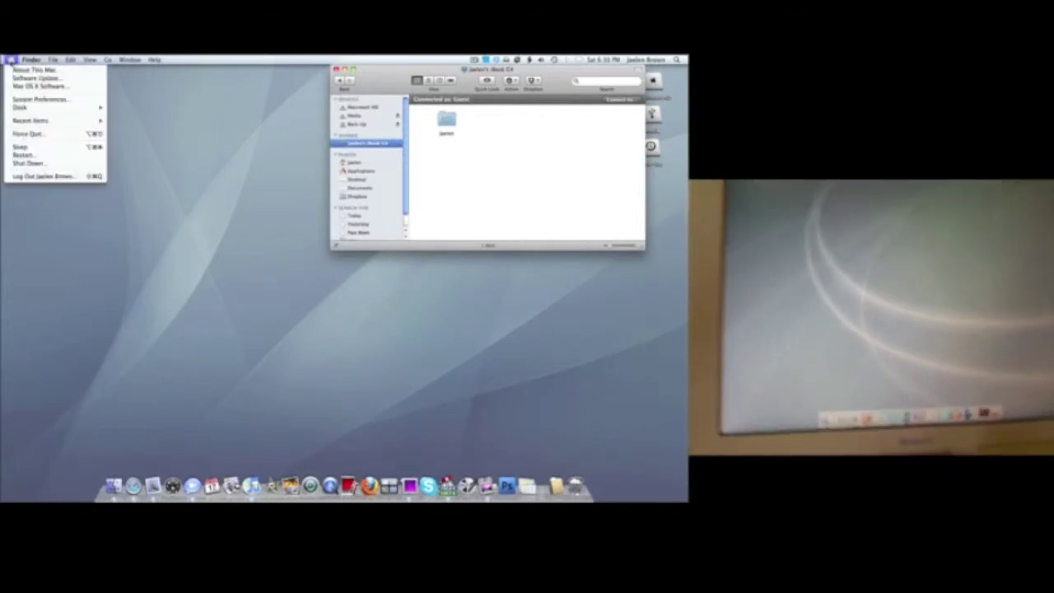
pyautogui.click(46, 99)
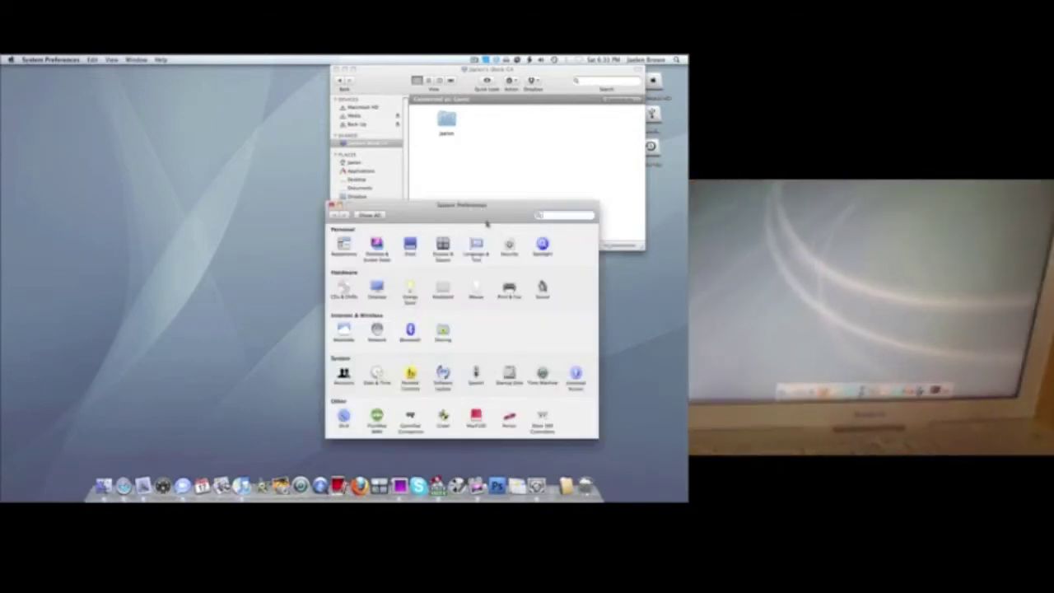
pyautogui.moveTo(486, 208); pyautogui.dragTo(381, 159)
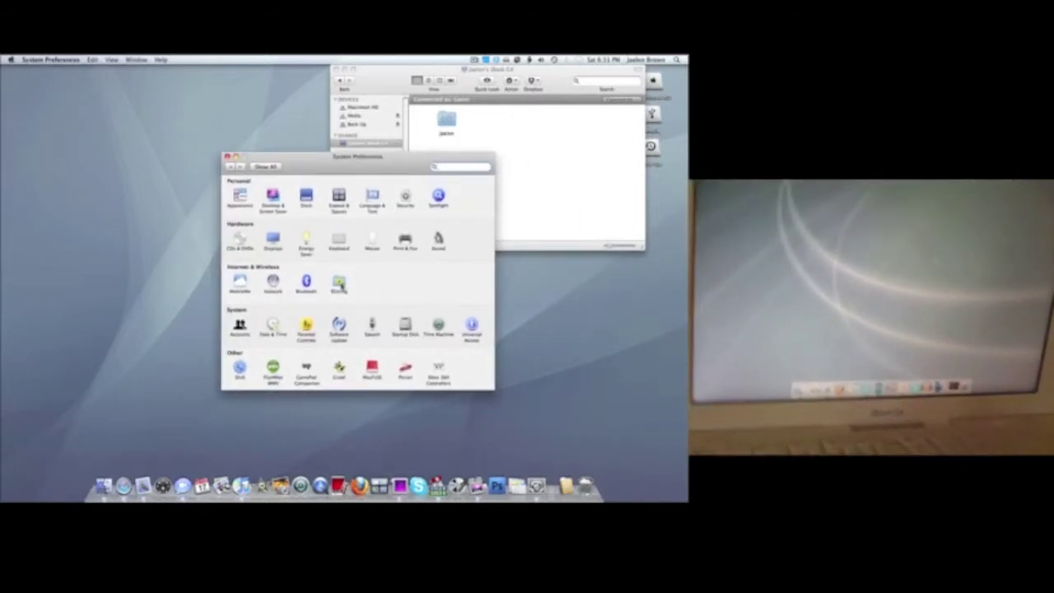
pyautogui.click(340, 284)
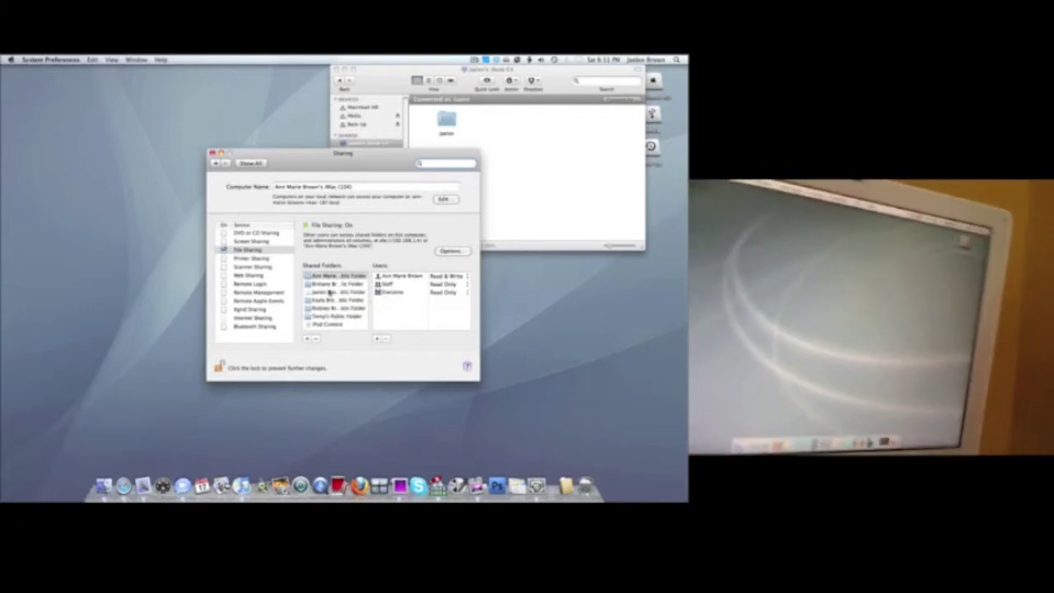
pyautogui.click(332, 278)
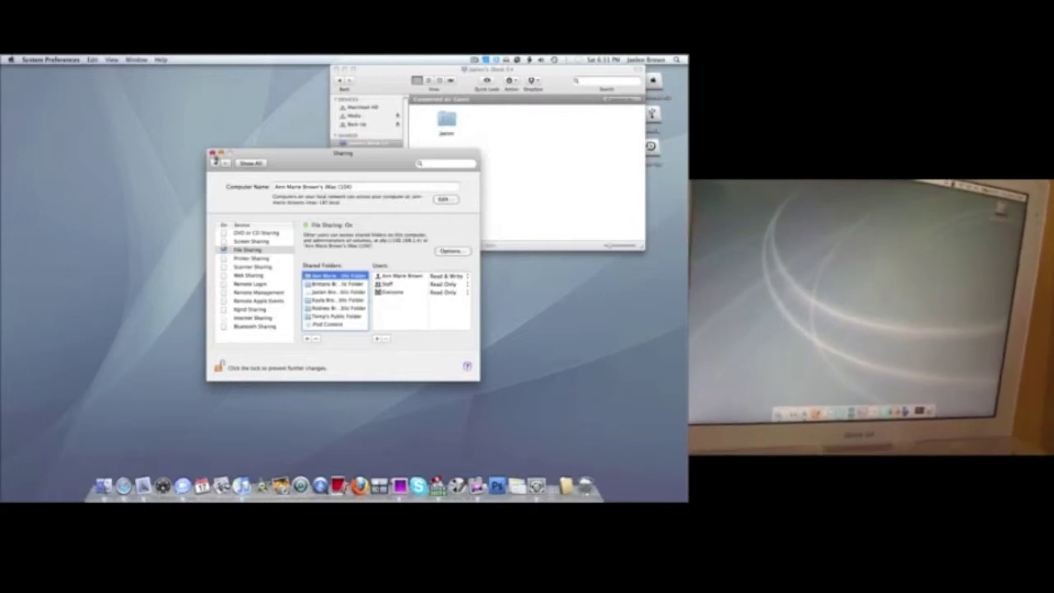
pyautogui.click(211, 154)
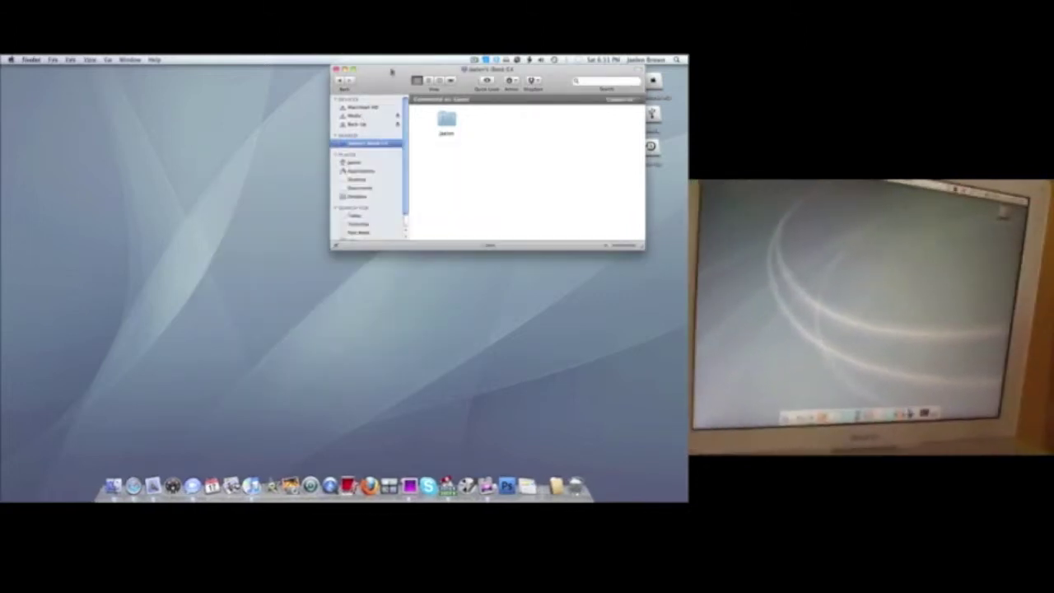
pyautogui.moveTo(391, 72); pyautogui.dragTo(219, 193)
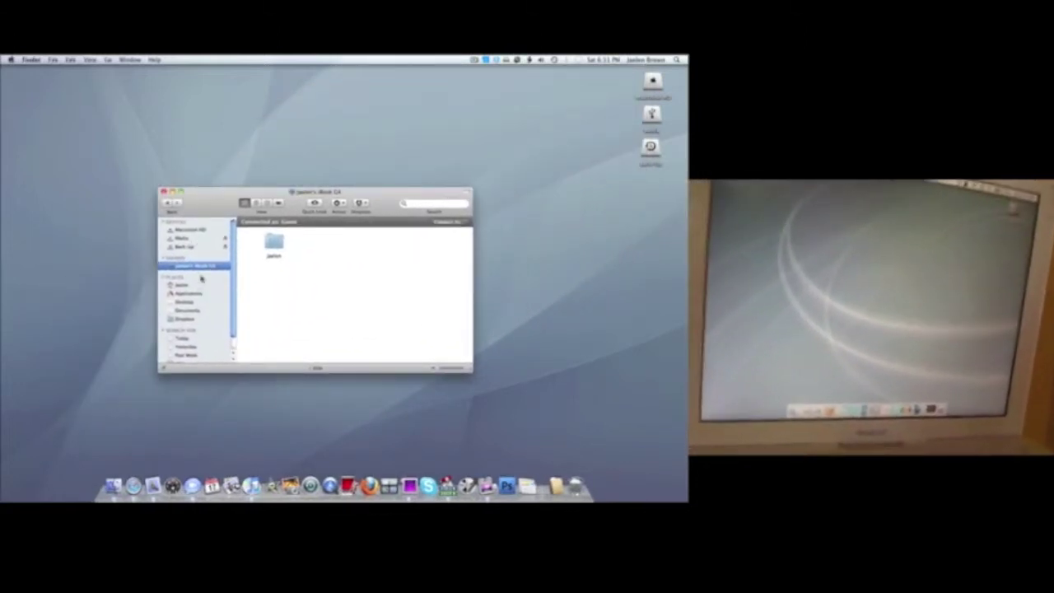
pyautogui.click(200, 265)
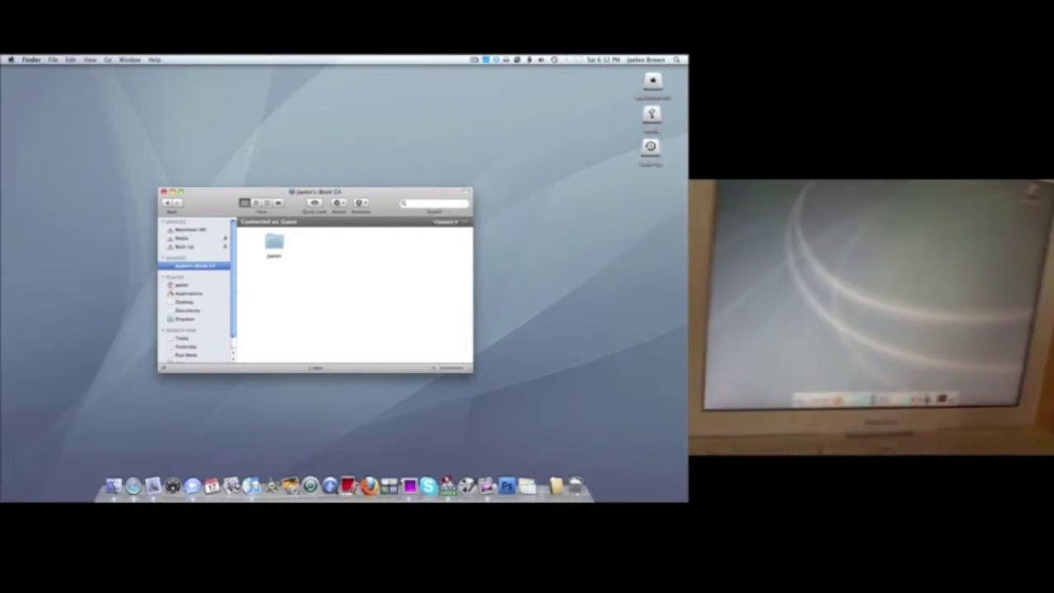
pyautogui.click(445, 221)
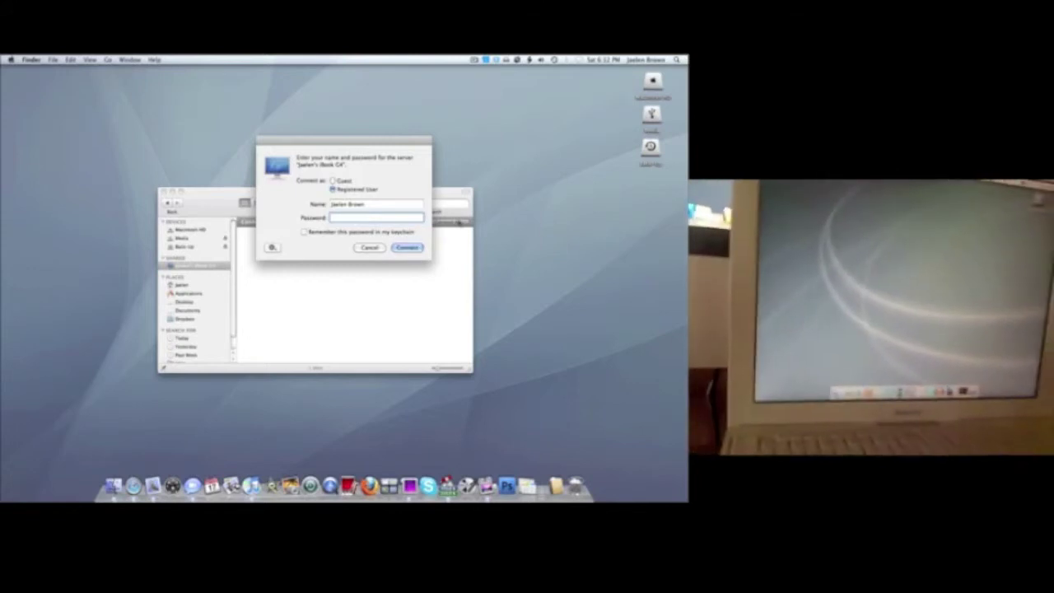
pyautogui.press('Return')
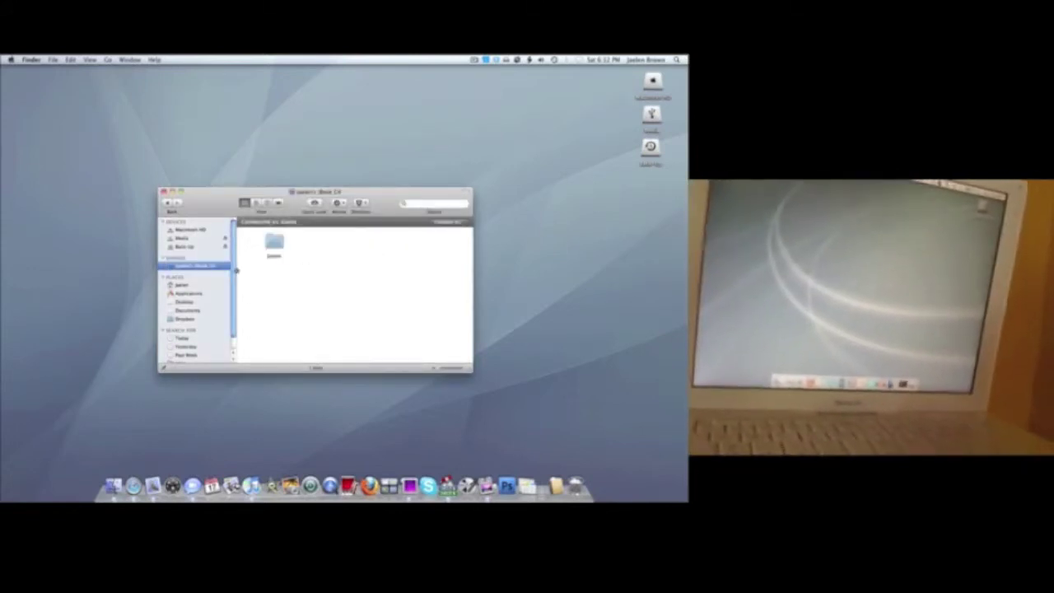
pyautogui.click(184, 284)
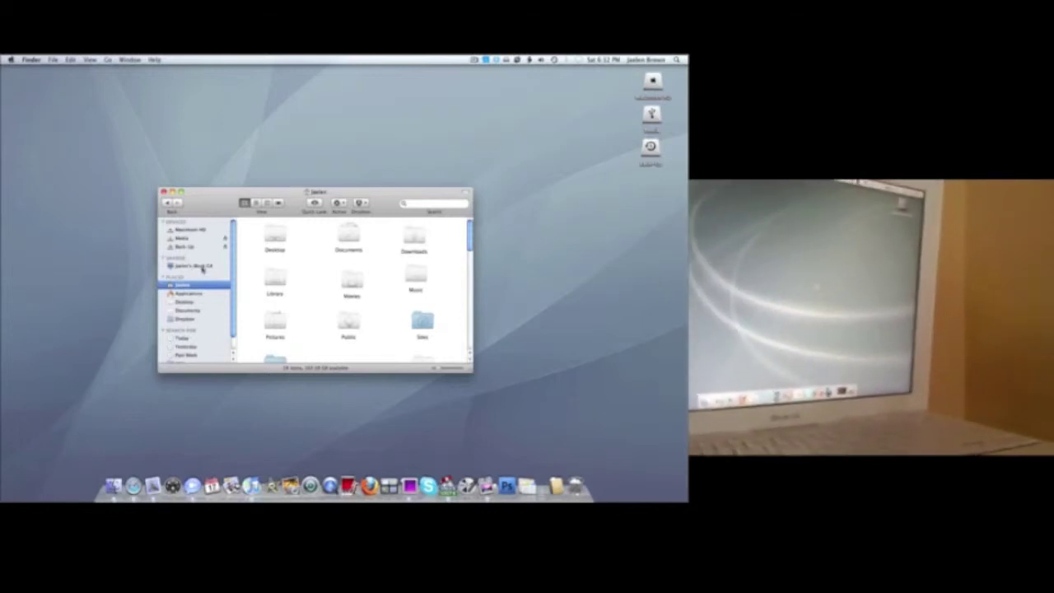
pyautogui.click(198, 266)
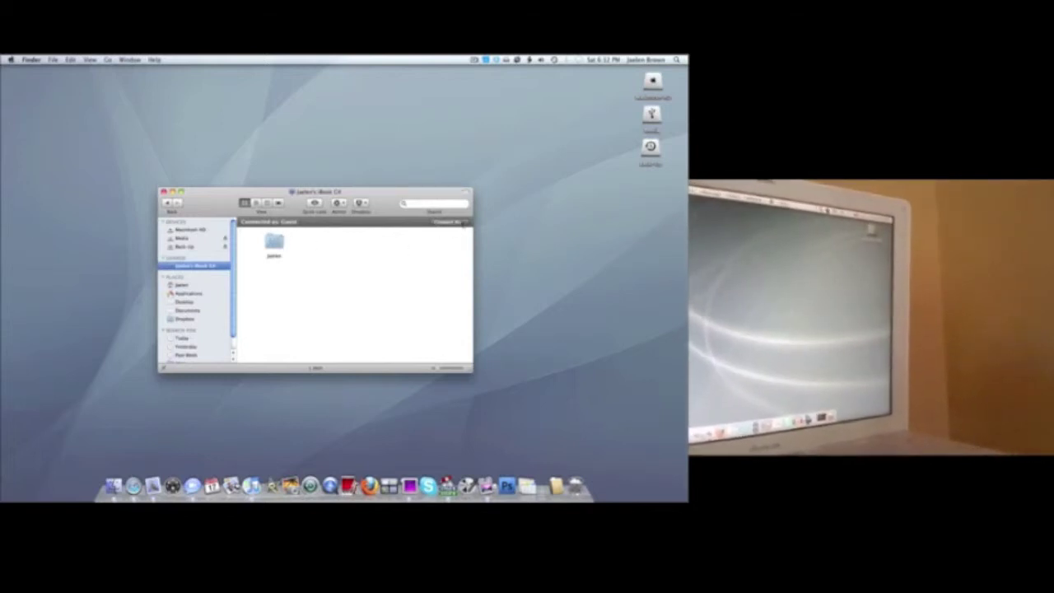
# Connect to the shared iBook G4 as a registered user with the computer's account name and the account password
pyautogui.click(449, 221)
pyautogui.click(394, 203)
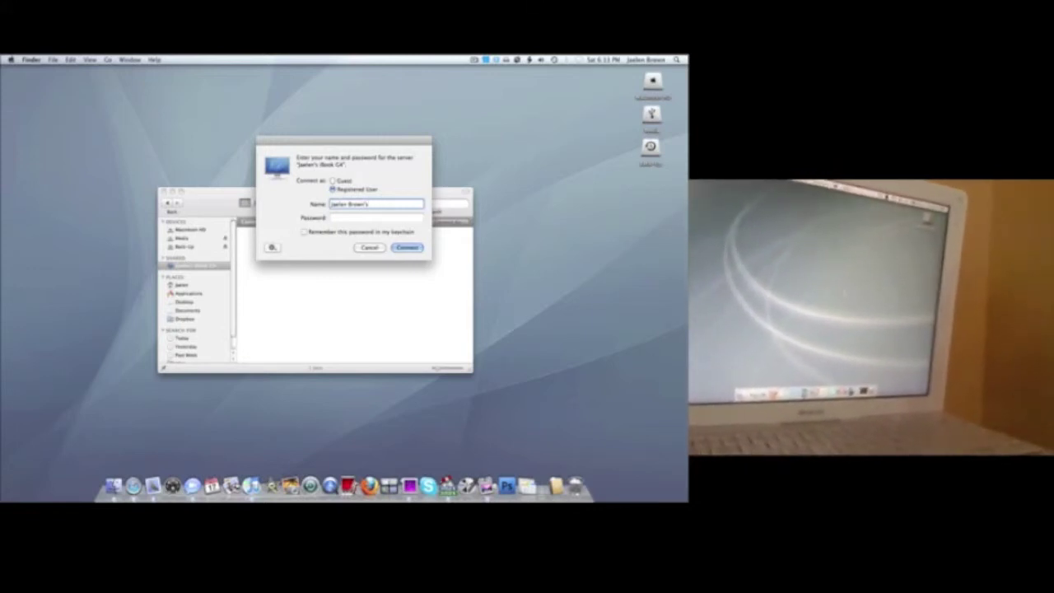
pyautogui.press('BackSpace')
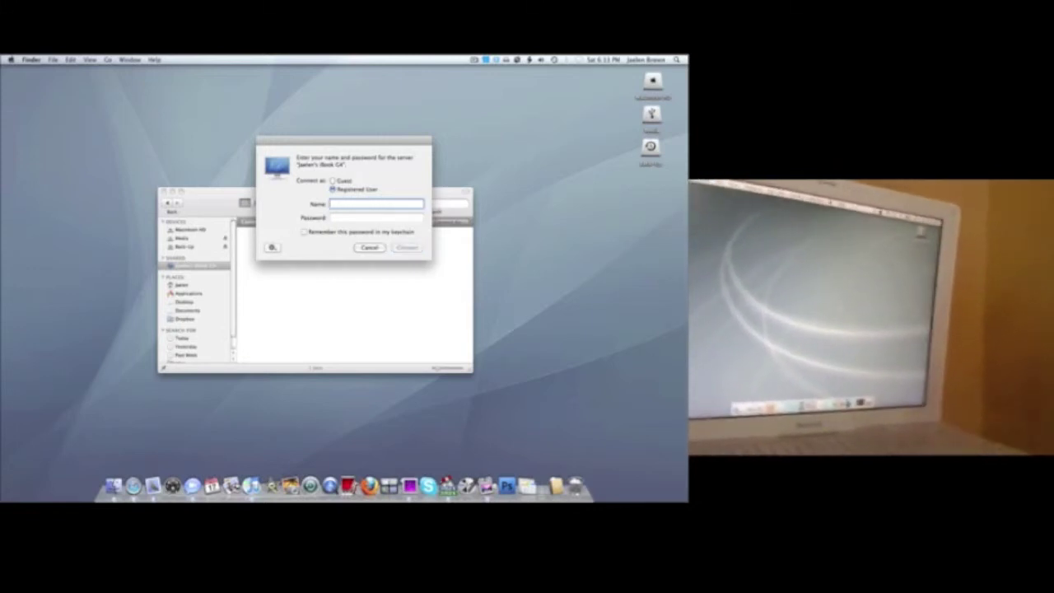
pyautogui.press('super+z')
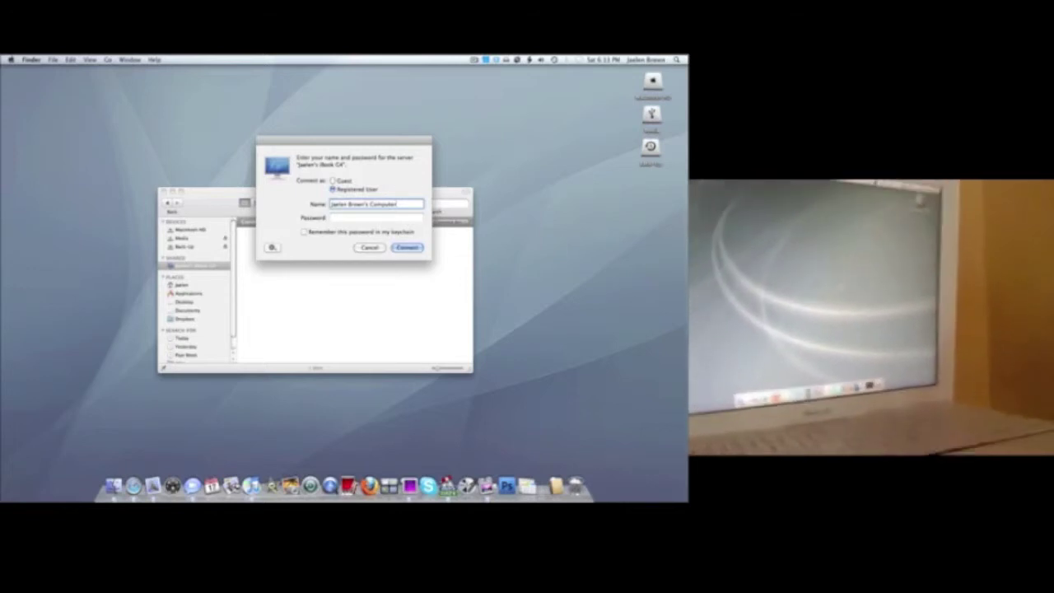
pyautogui.press('Tab')
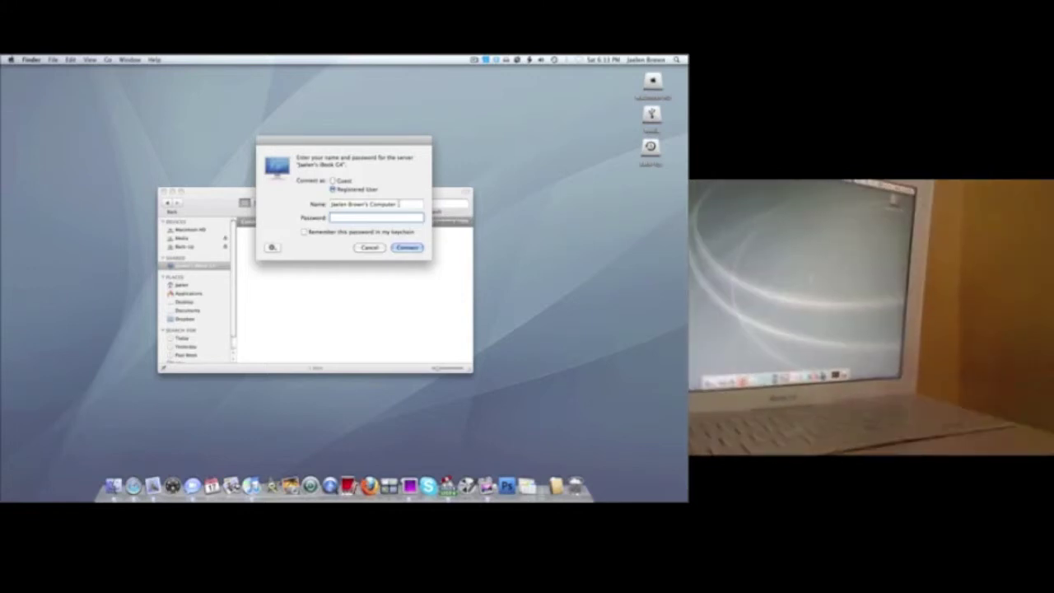
pyautogui.write('••')
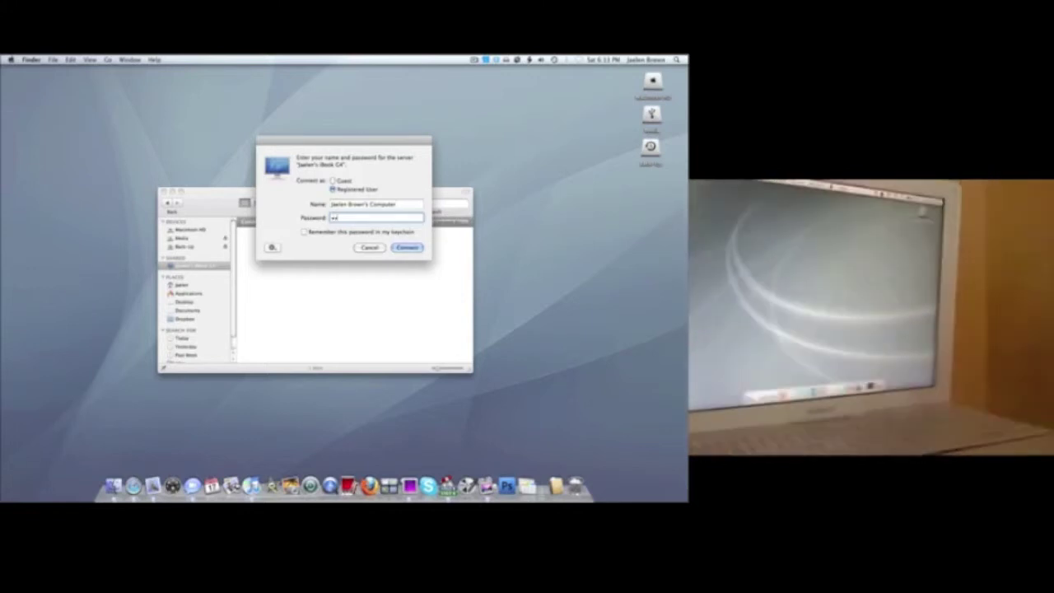
pyautogui.write('•')
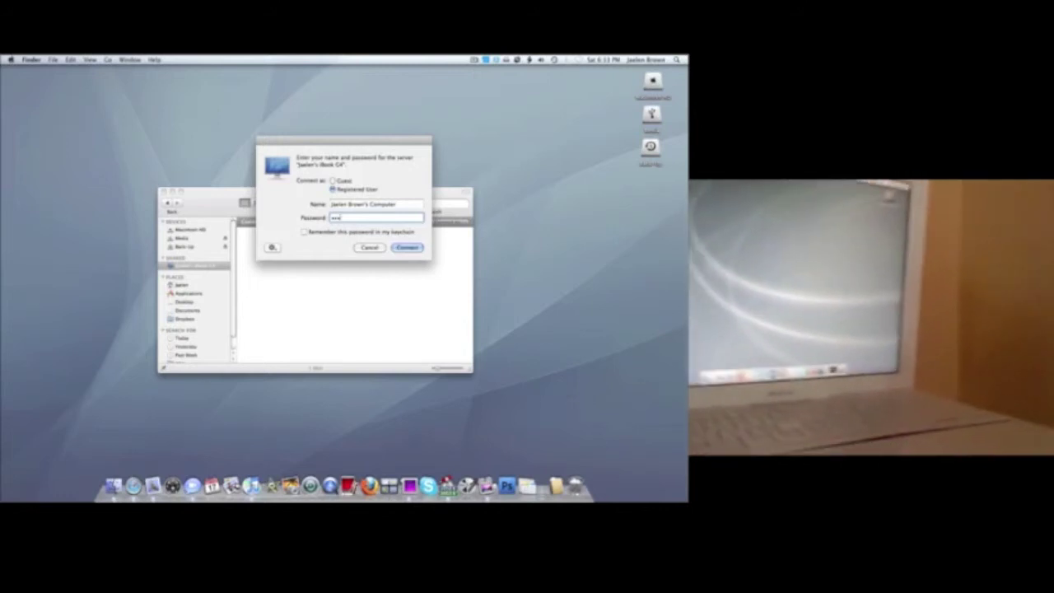
pyautogui.press('Return')
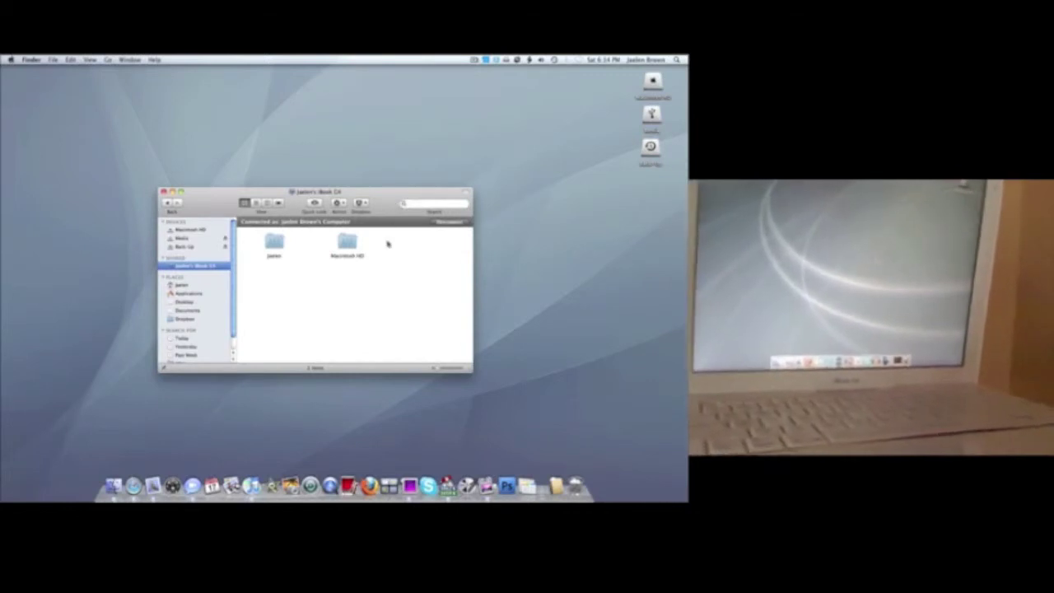
# Open the iBook's Macintosh HD volume and browse through its Users folder to the first item inside
pyautogui.doubleClick(349, 243)
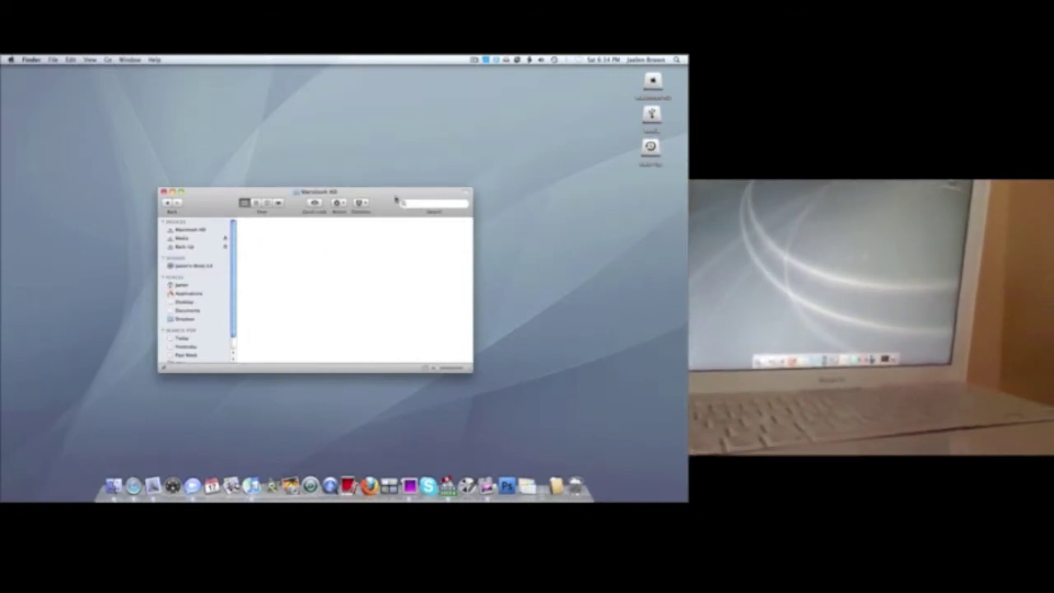
pyautogui.moveTo(392, 200); pyautogui.dragTo(397, 177)
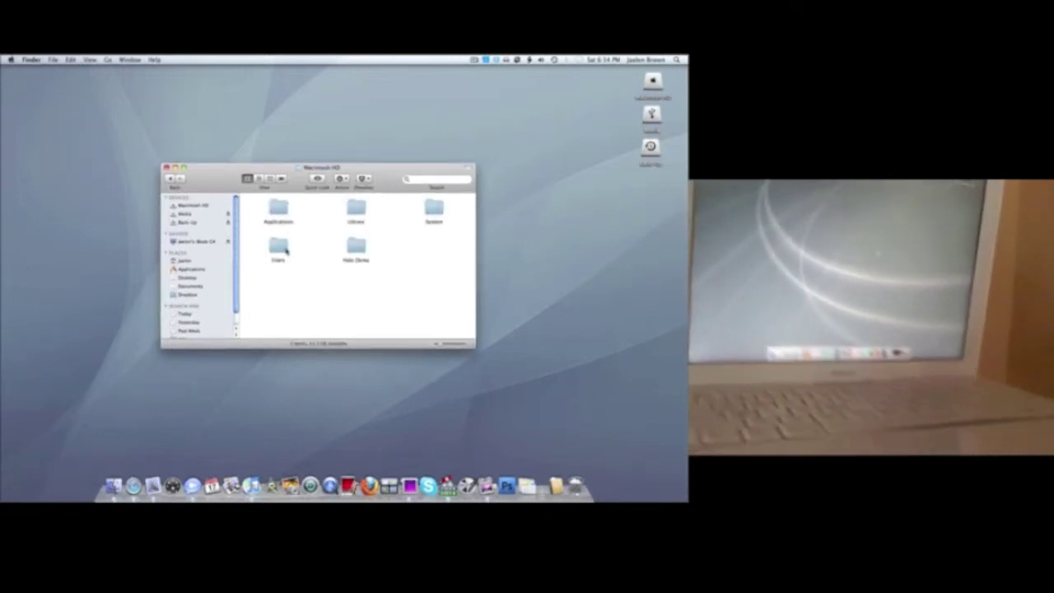
pyautogui.doubleClick(277, 250)
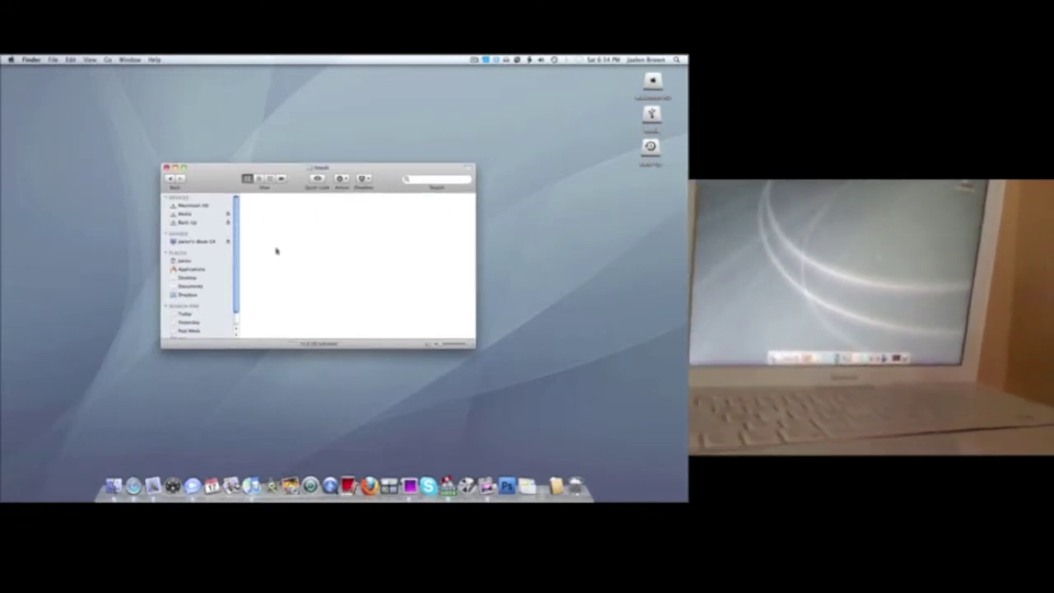
pyautogui.doubleClick(277, 209)
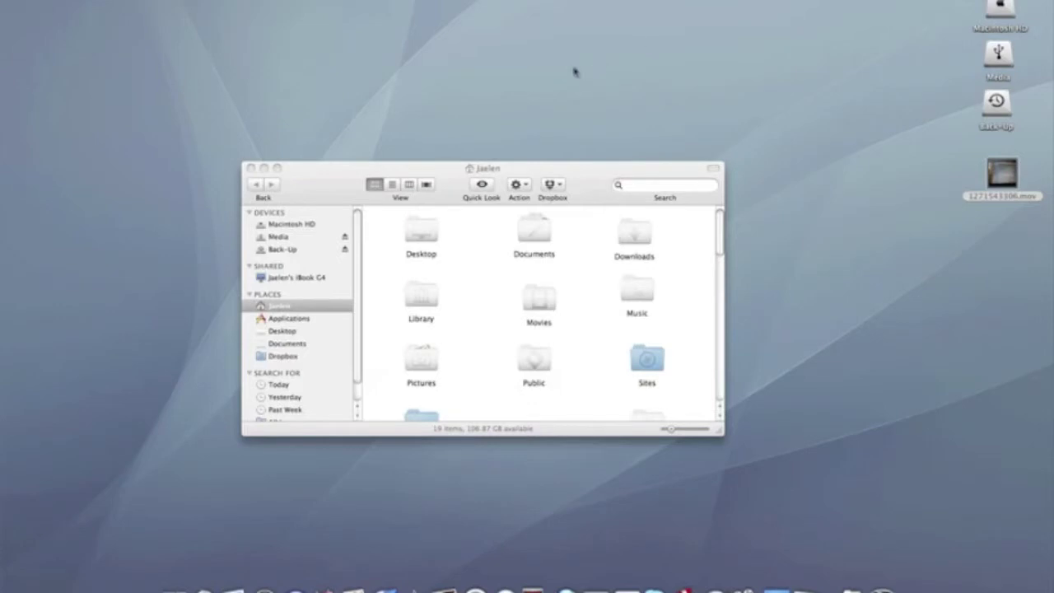
# Connect to the shared iBook G4 as a registered user, entering the account password and completing the computer's account name
pyautogui.click(329, 283)
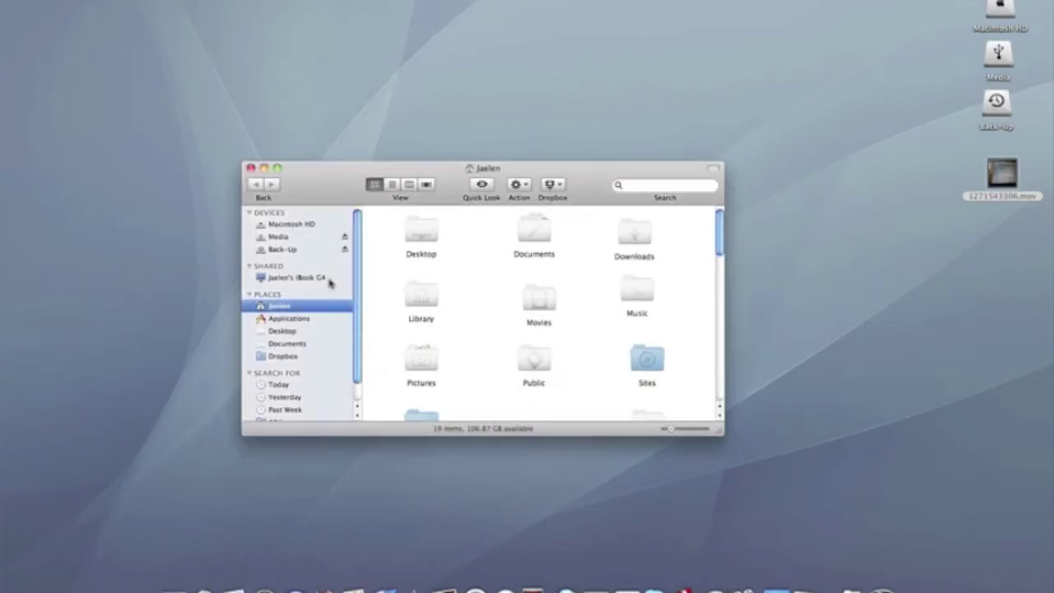
pyautogui.click(329, 280)
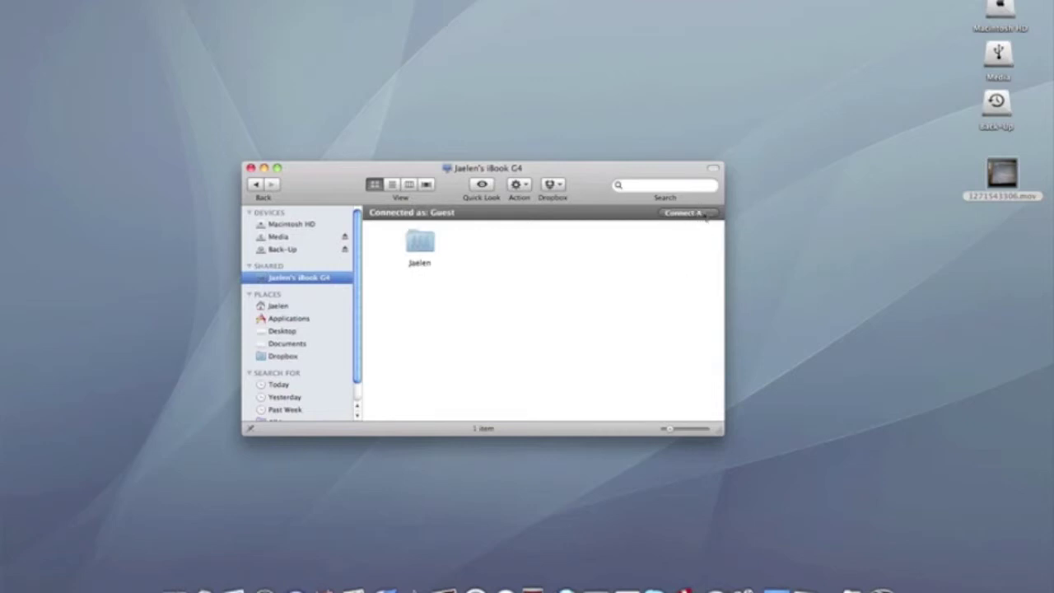
pyautogui.click(699, 213)
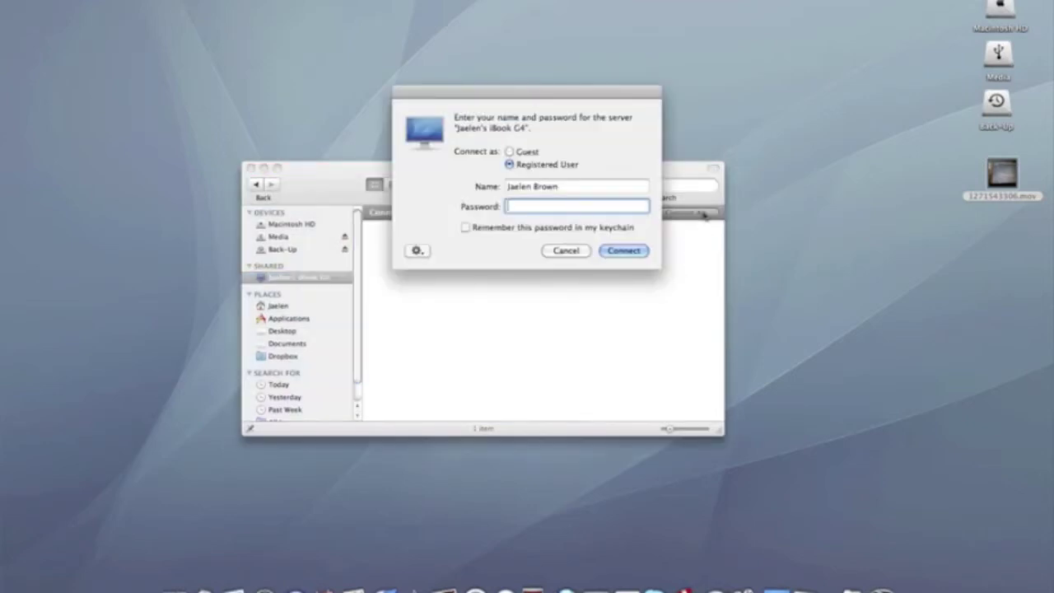
pyautogui.write('******')
pyautogui.click(566, 189)
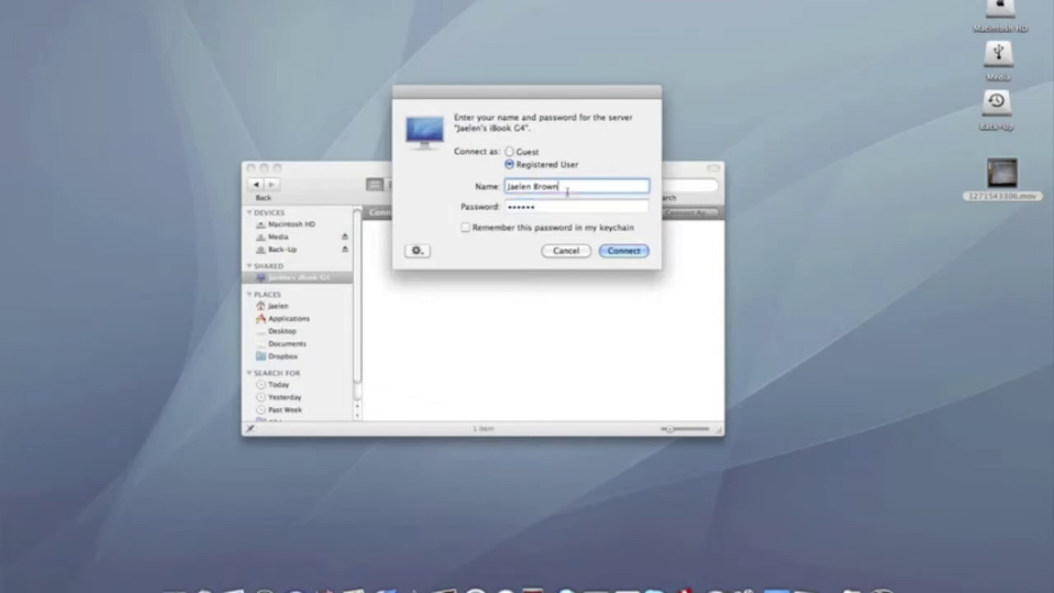
pyautogui.write("'s Computer")
pyautogui.press('Return')
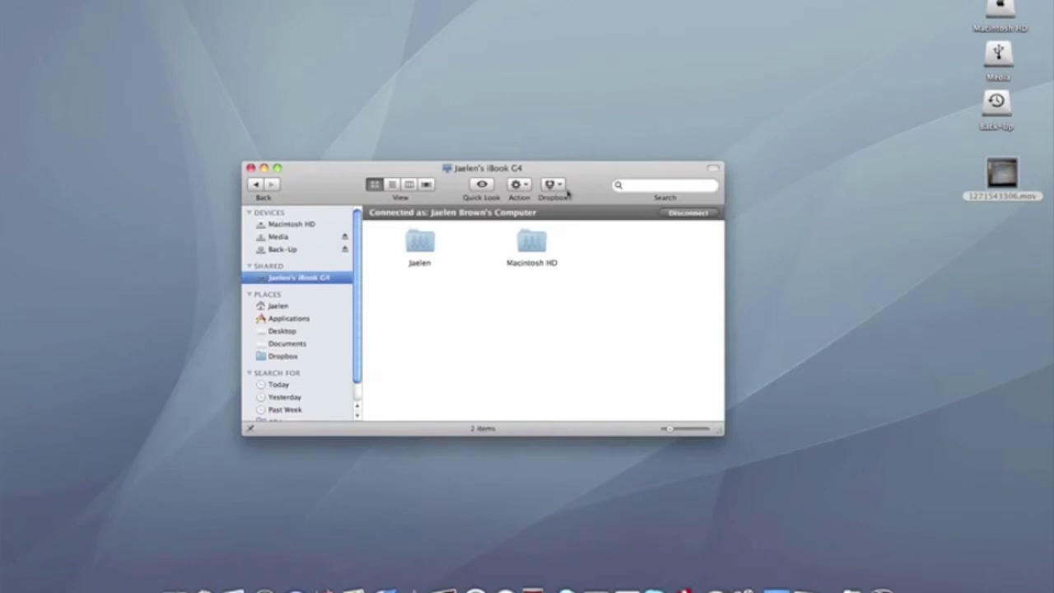
# Open the iBook's Macintosh HD volume and go through Users to the account owner's home folder
pyautogui.doubleClick(541, 243)
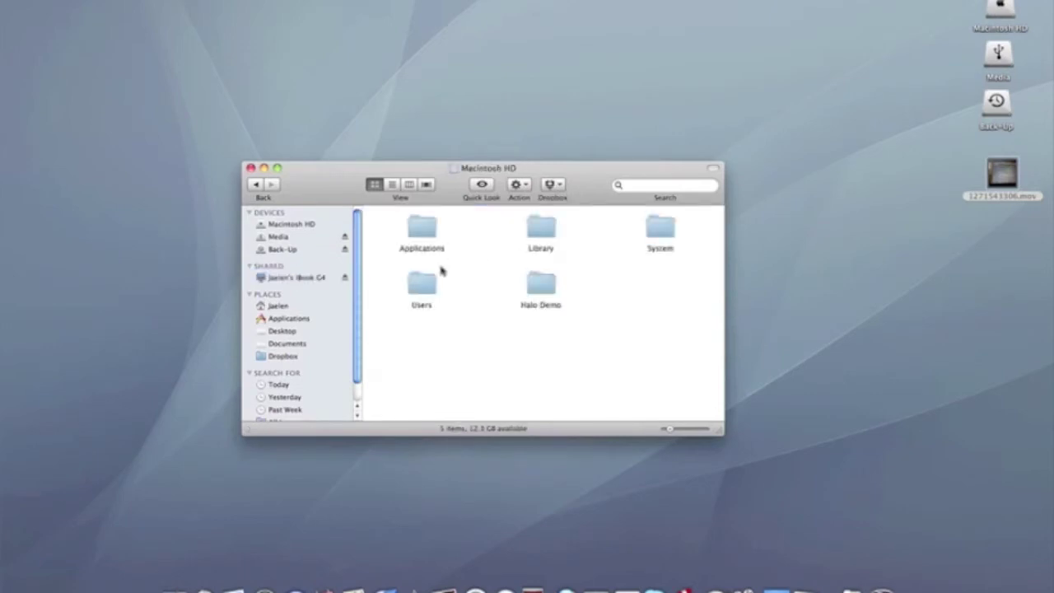
pyautogui.doubleClick(424, 280)
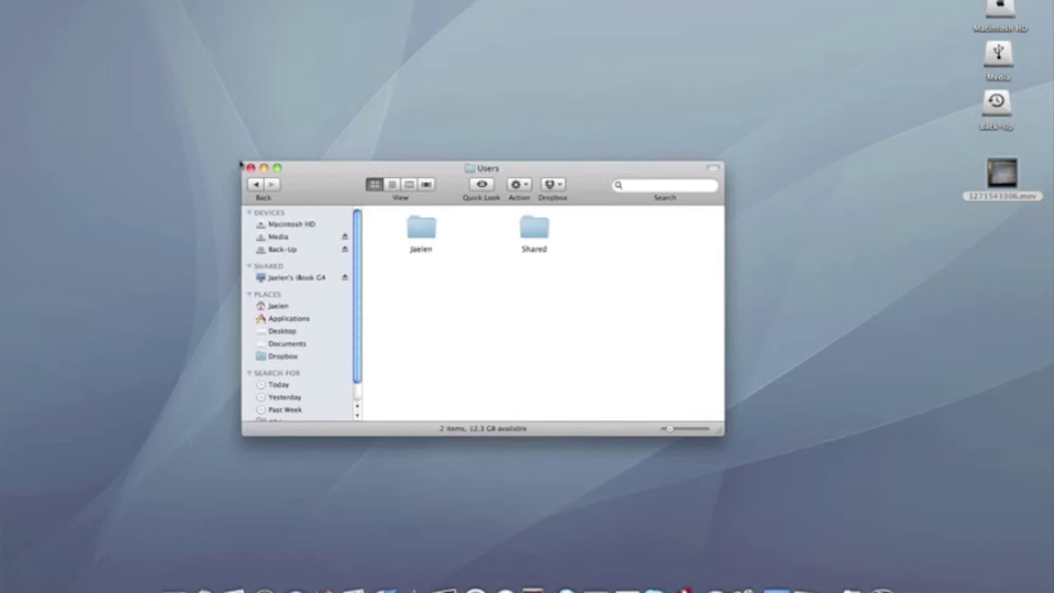
pyautogui.click(254, 186)
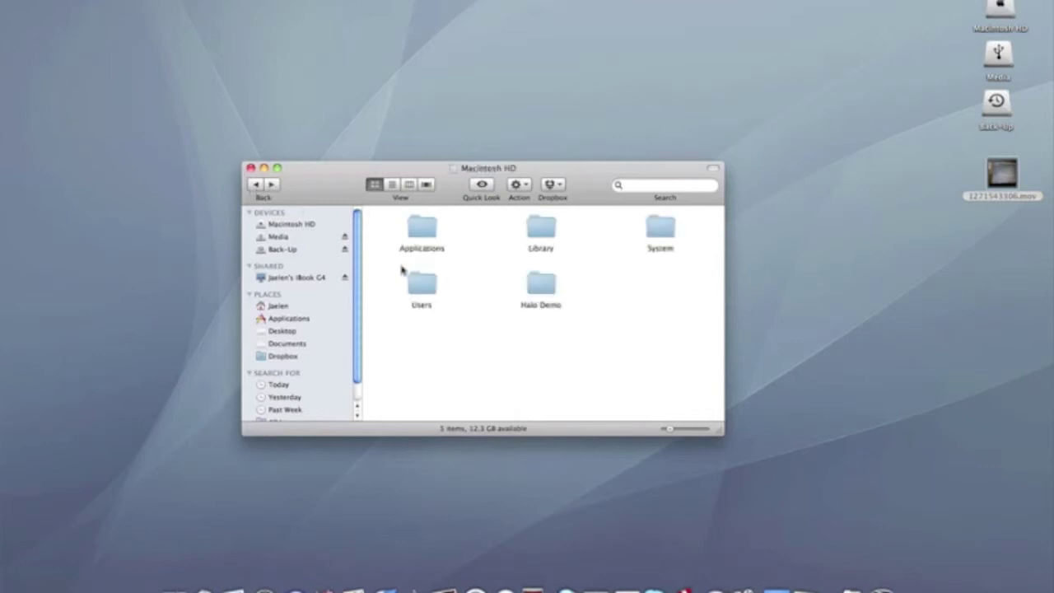
pyautogui.doubleClick(424, 285)
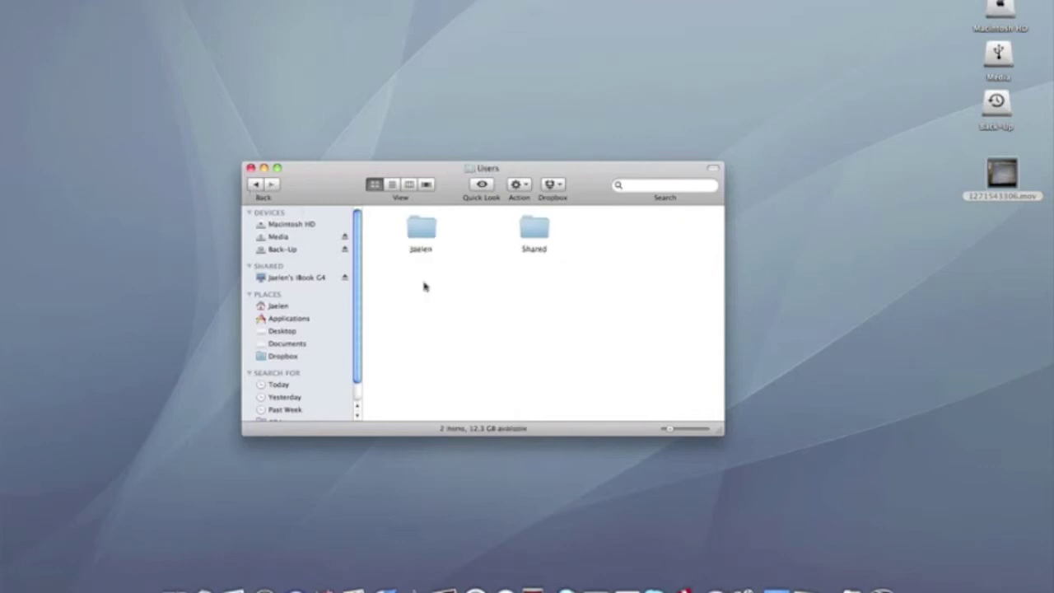
pyautogui.click(425, 230)
pyautogui.doubleClick(435, 229)
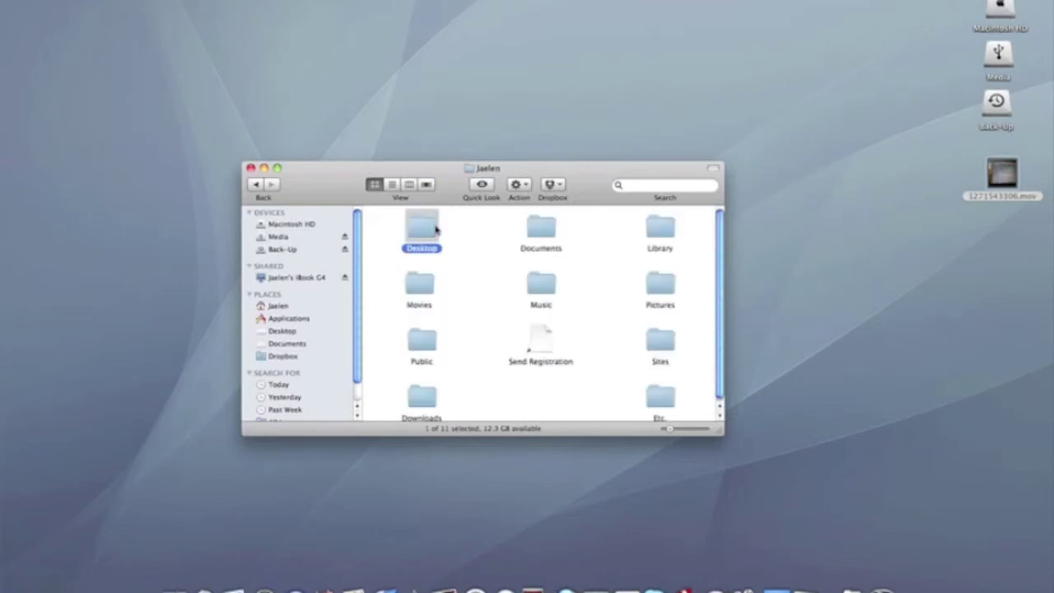
pyautogui.click(512, 317)
pyautogui.click(431, 227)
# Open a second Finder window on the local Pictures folder and place it partly beside the iBook's window
pyautogui.press('super+n')
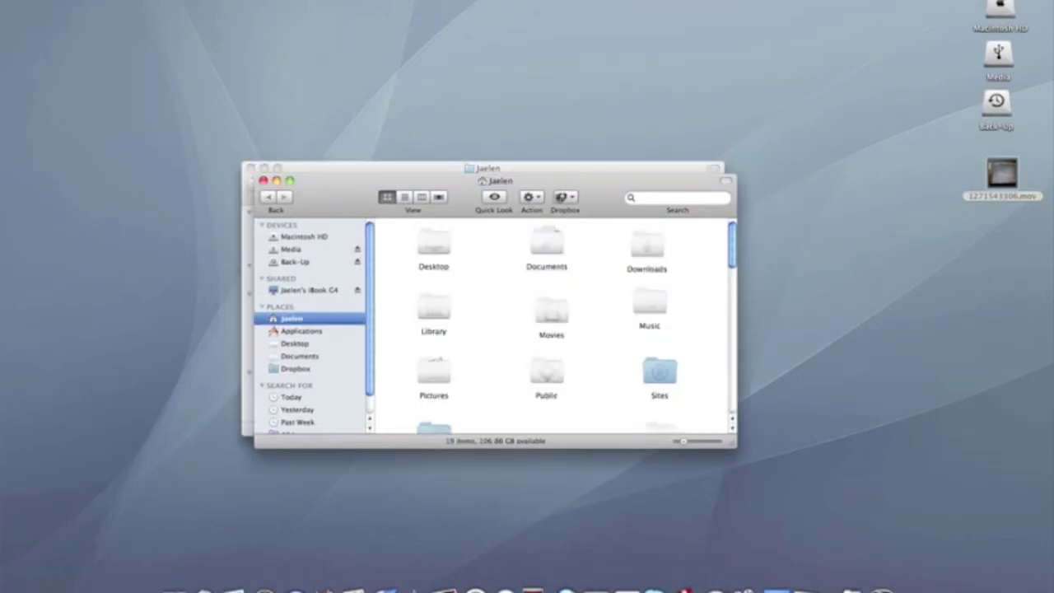
pyautogui.moveTo(557, 195); pyautogui.dragTo(927, 217)
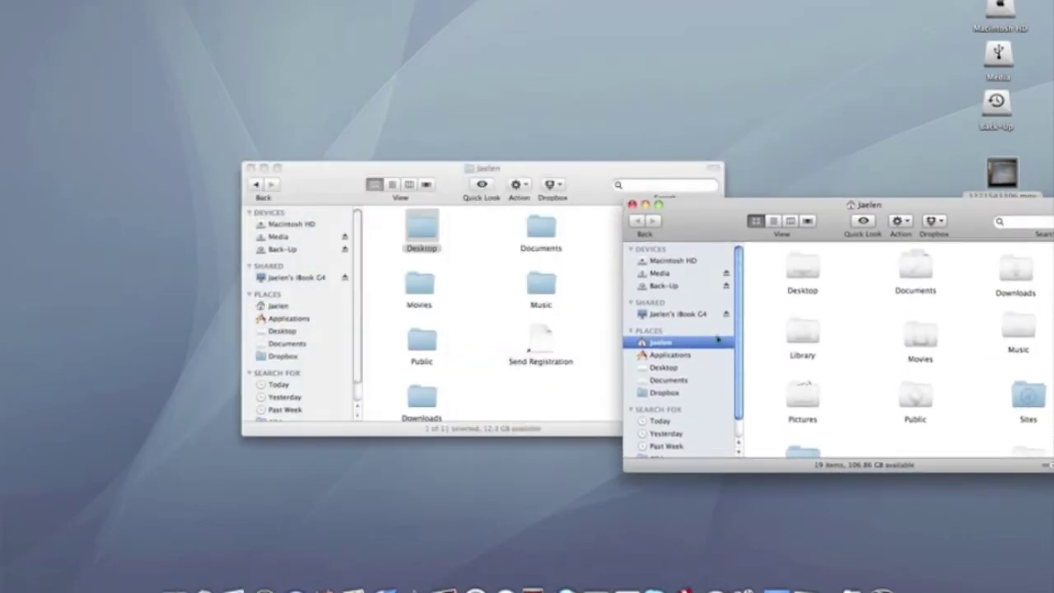
pyautogui.doubleClick(802, 389)
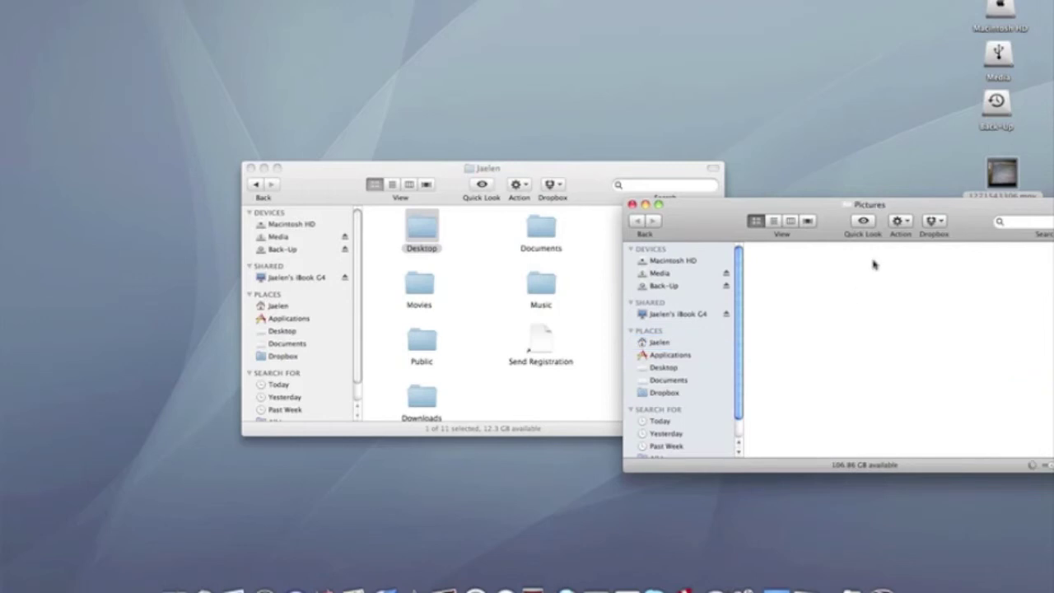
pyautogui.moveTo(845, 212); pyautogui.dragTo(680, 234)
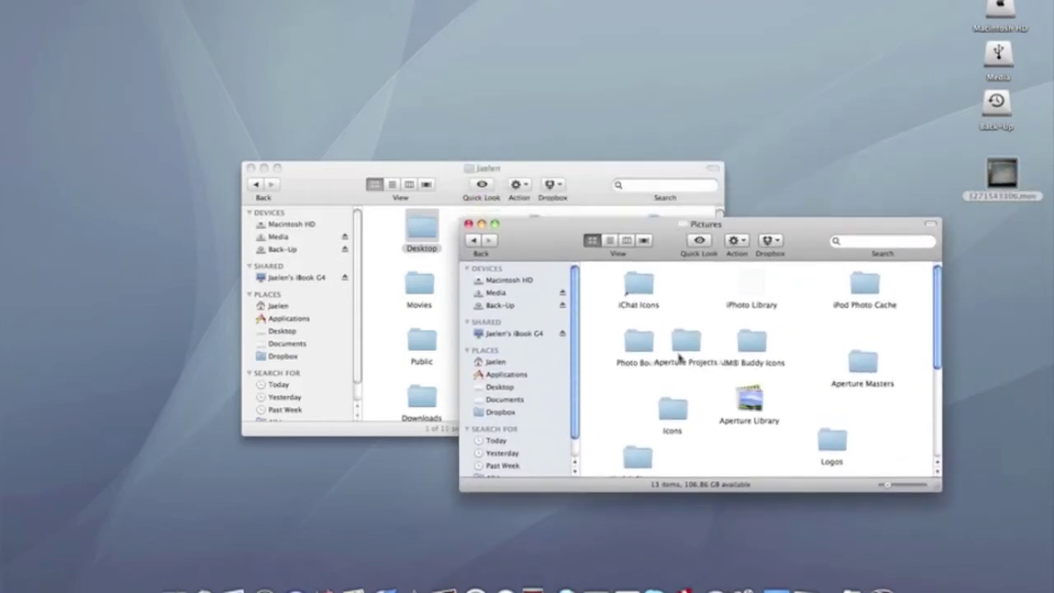
# Browse the local Pictures folder through Aperture Projects, 2010 and 04 to the photos in folder 07
pyautogui.doubleClick(689, 351)
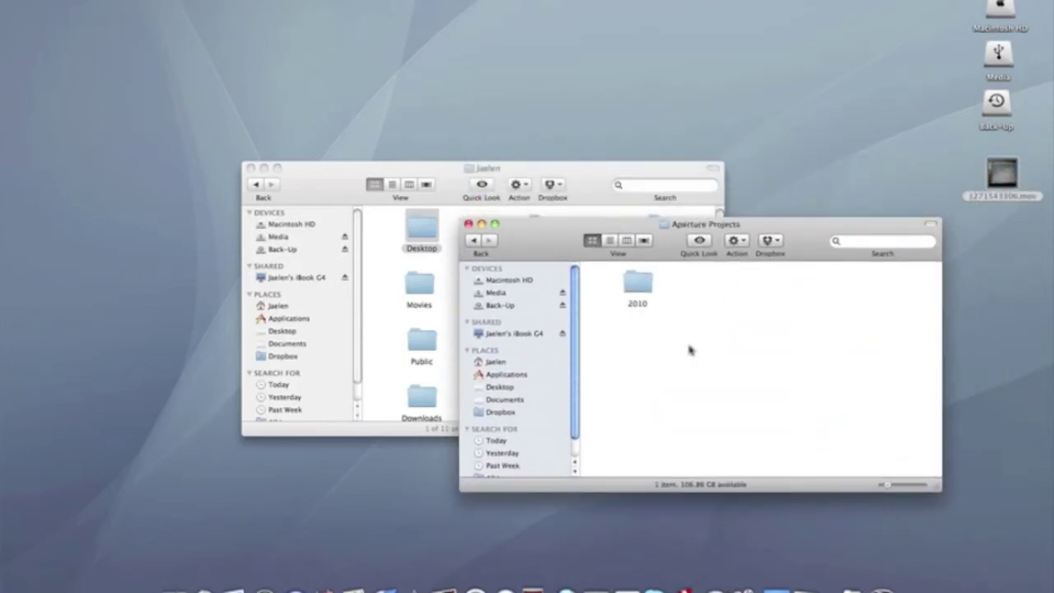
pyautogui.doubleClick(645, 288)
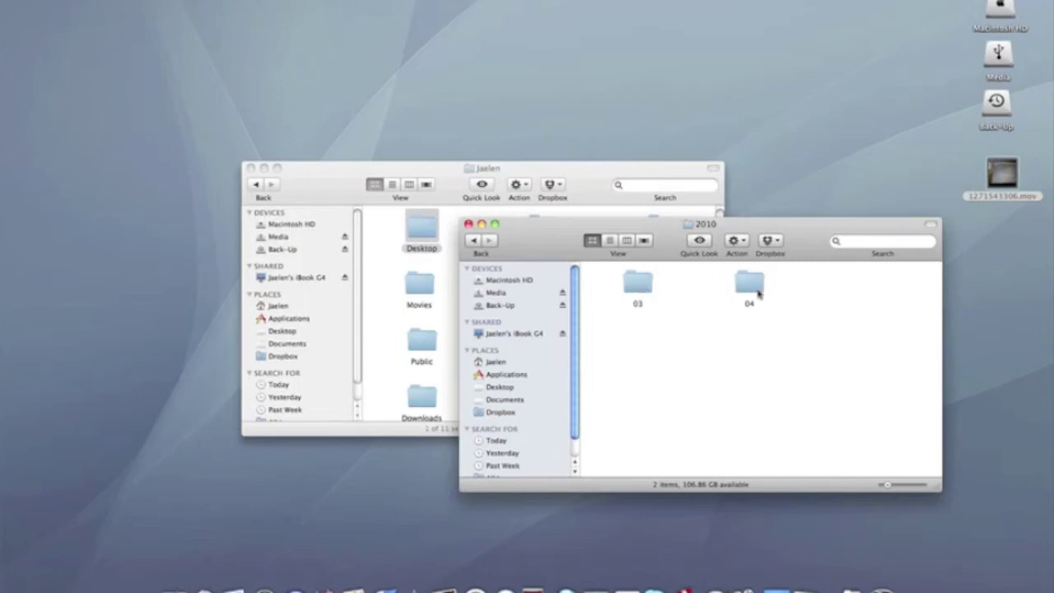
pyautogui.doubleClick(748, 280)
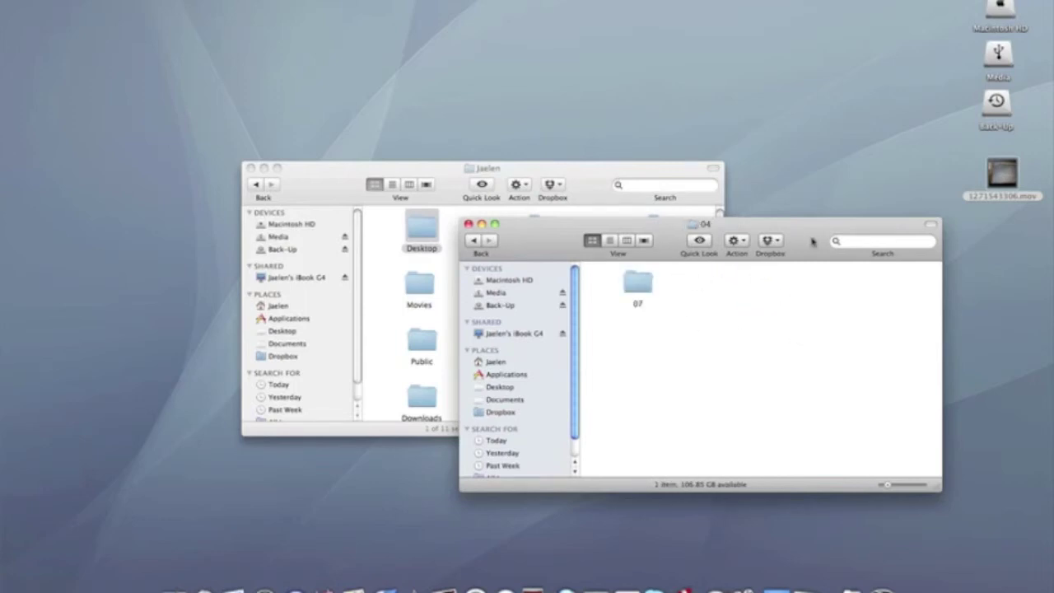
pyautogui.moveTo(812, 242); pyautogui.dragTo(865, 195)
pyautogui.doubleClick(690, 239)
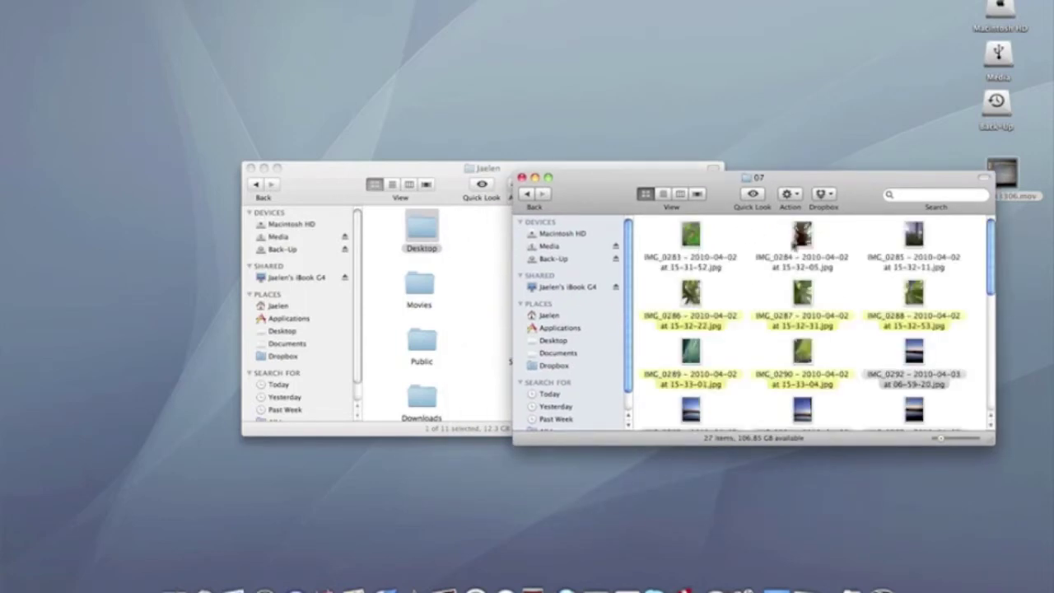
# Copy the photo IMG_0320 - 2010-04-05 at 19-15-51.jpg from local folder 07 into the iBook's Pictures folder
pyautogui.moveTo(988, 257); pyautogui.dragTo(973, 410)
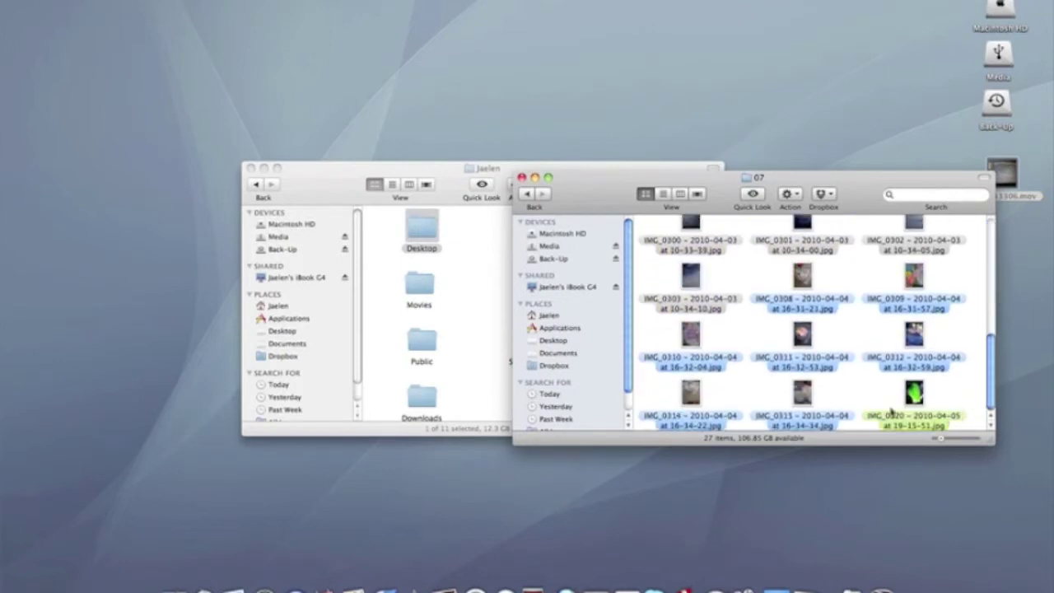
pyautogui.moveTo(803, 393)
pyautogui.mouseDown()
pyautogui.moveTo(706, 360)
pyautogui.moveTo(792, 377)
pyautogui.mouseUp()
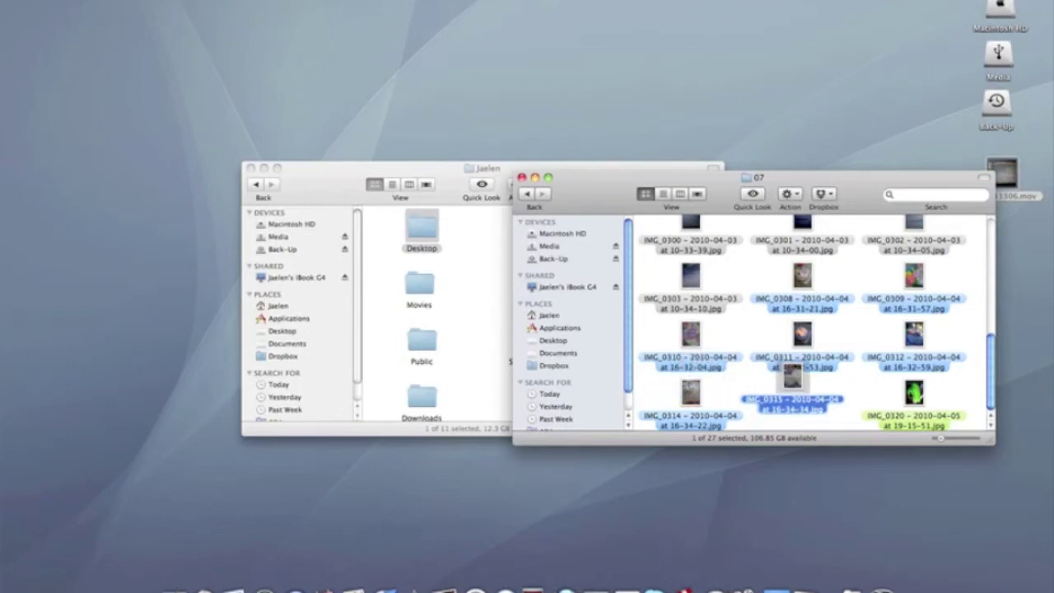
pyautogui.click(913, 393)
pyautogui.moveTo(912, 393)
pyautogui.mouseDown()
pyautogui.moveTo(793, 388)
pyautogui.moveTo(576, 308)
pyautogui.moveTo(964, 372)
pyautogui.moveTo(926, 387)
pyautogui.mouseUp()
pyautogui.moveTo(737, 441); pyautogui.dragTo(779, 252)
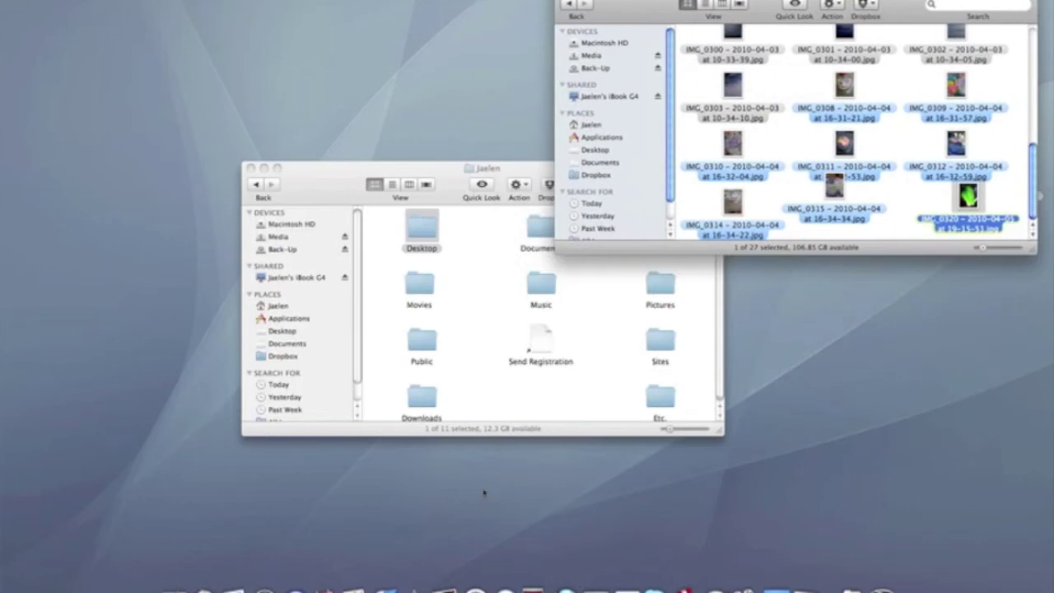
pyautogui.click(656, 292)
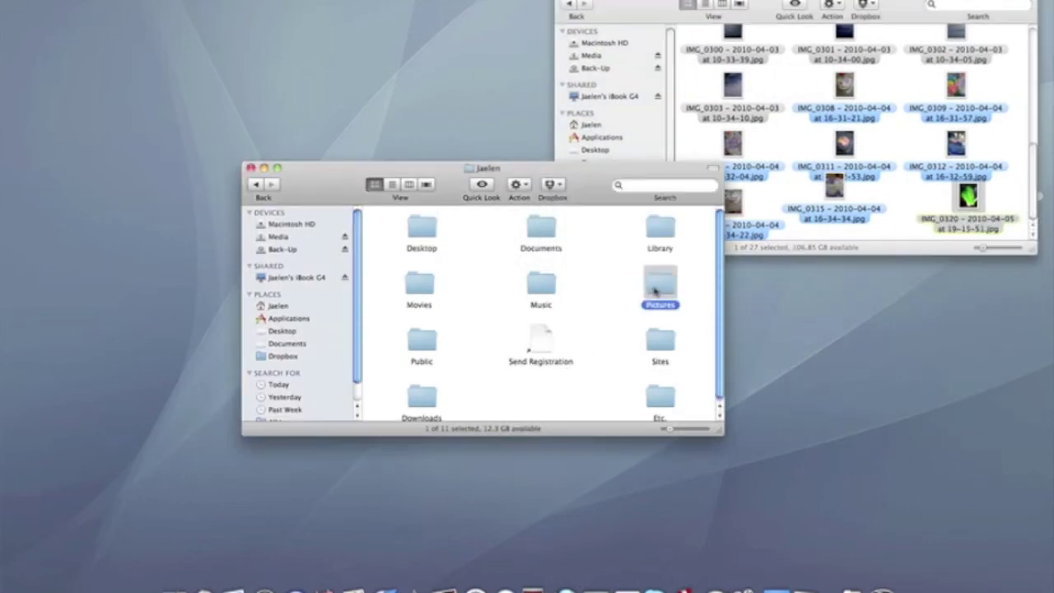
pyautogui.doubleClick(656, 291)
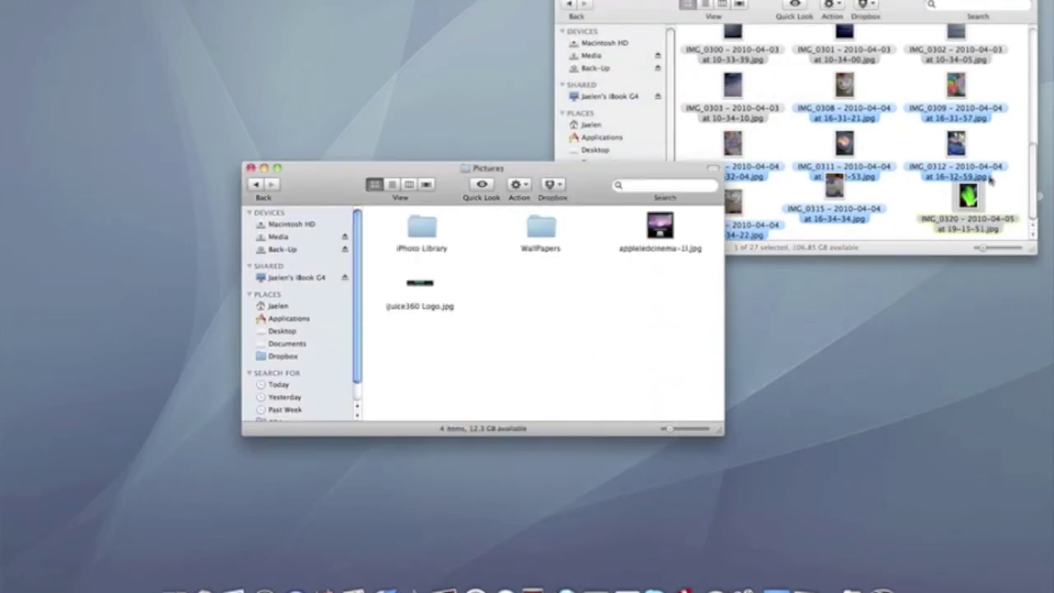
pyautogui.moveTo(985, 194); pyautogui.dragTo(629, 307)
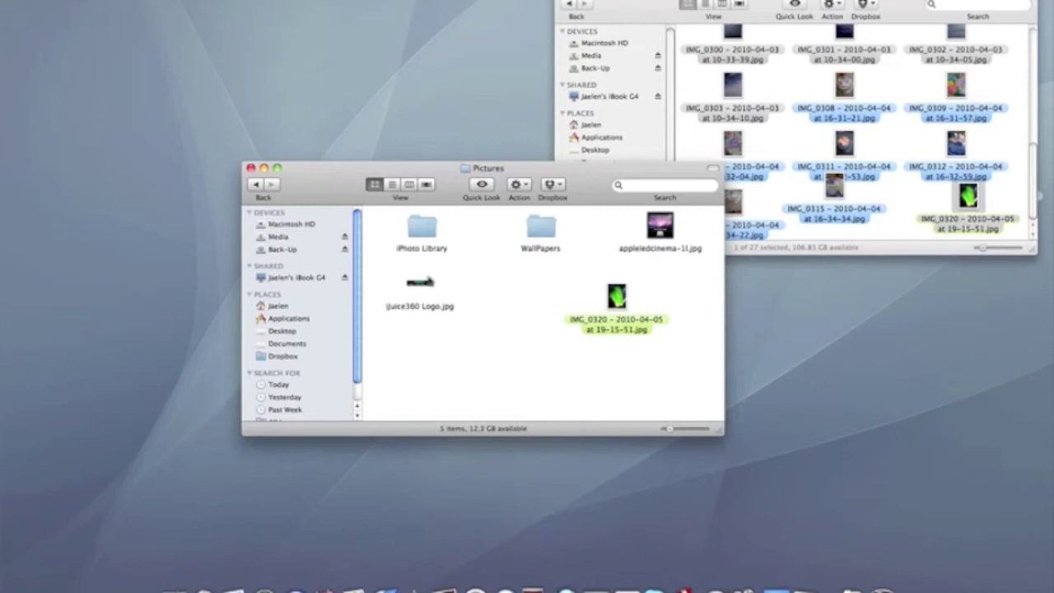
# Delete iJuice360 Logo.jpg from the iBook's Pictures folder
pyautogui.click(425, 284)
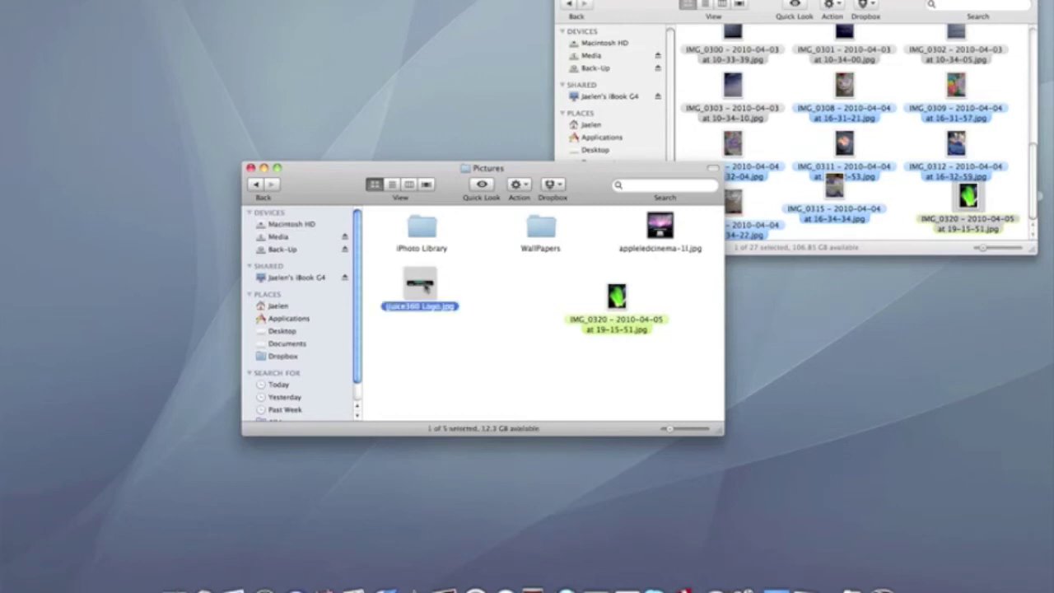
pyautogui.press('super+BackSpace')
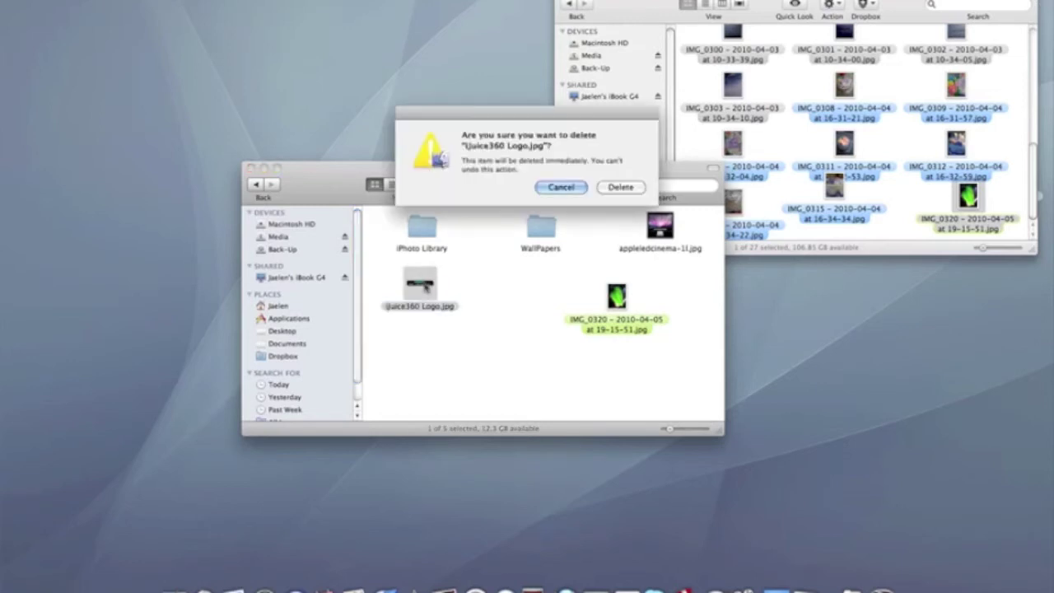
pyautogui.click(616, 187)
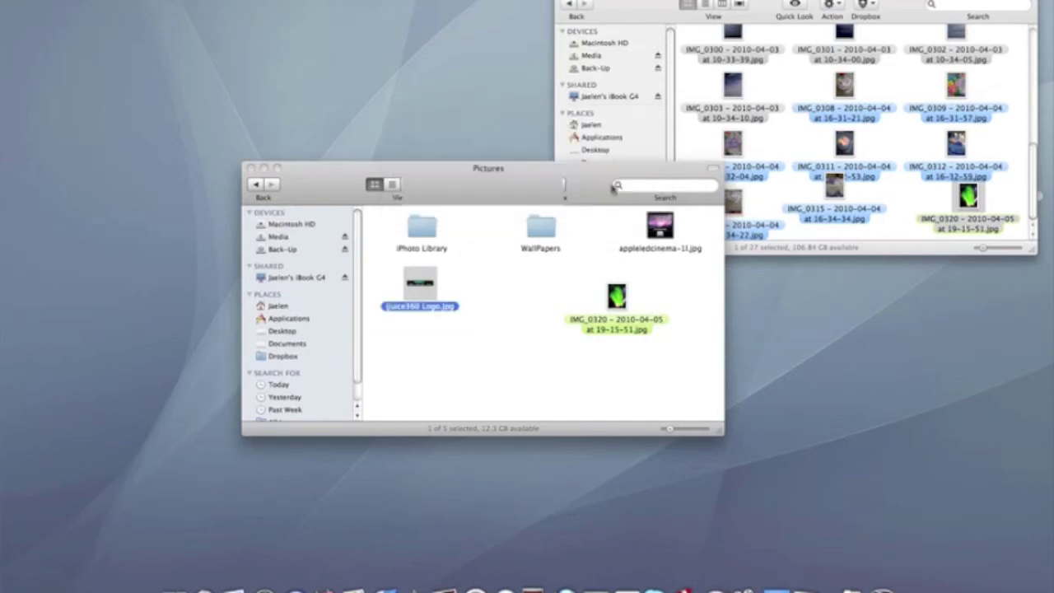
# Copy iJuice360 Logo.jpg from the local Pictures folder's Logos subfolder into the iBook's Pictures folder, and close the local Finder window
pyautogui.click(659, 109)
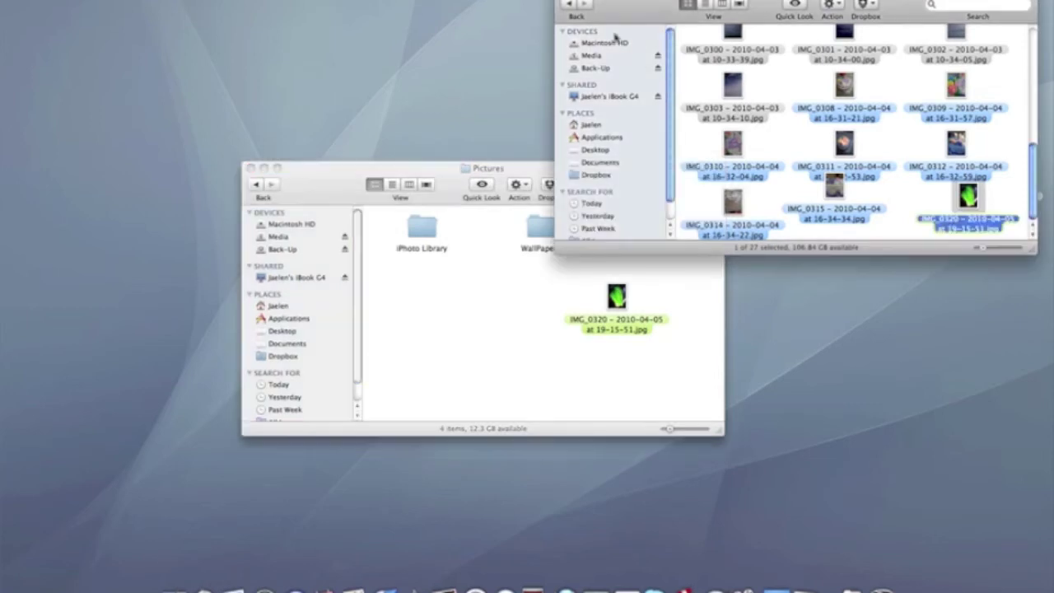
pyautogui.click(570, 6)
pyautogui.click(570, 6)
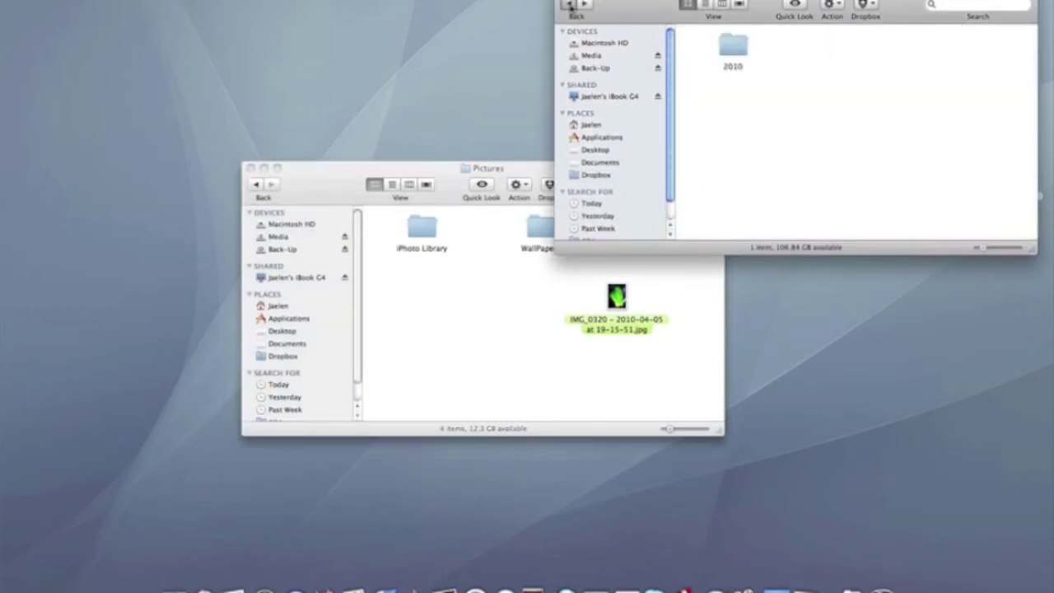
pyautogui.click(570, 6)
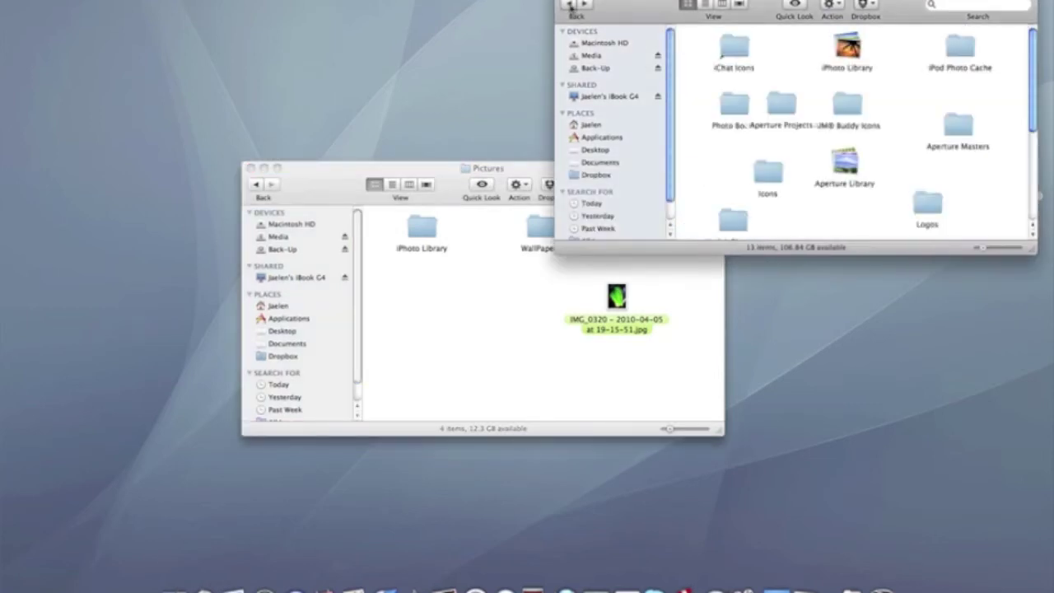
pyautogui.doubleClick(924, 202)
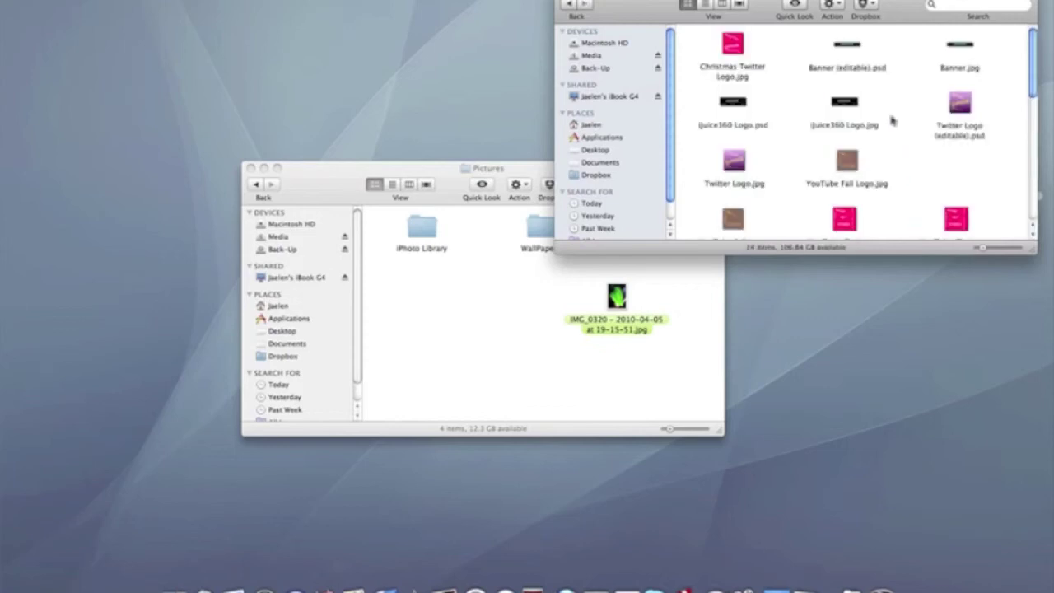
pyautogui.moveTo(848, 102); pyautogui.dragTo(492, 318)
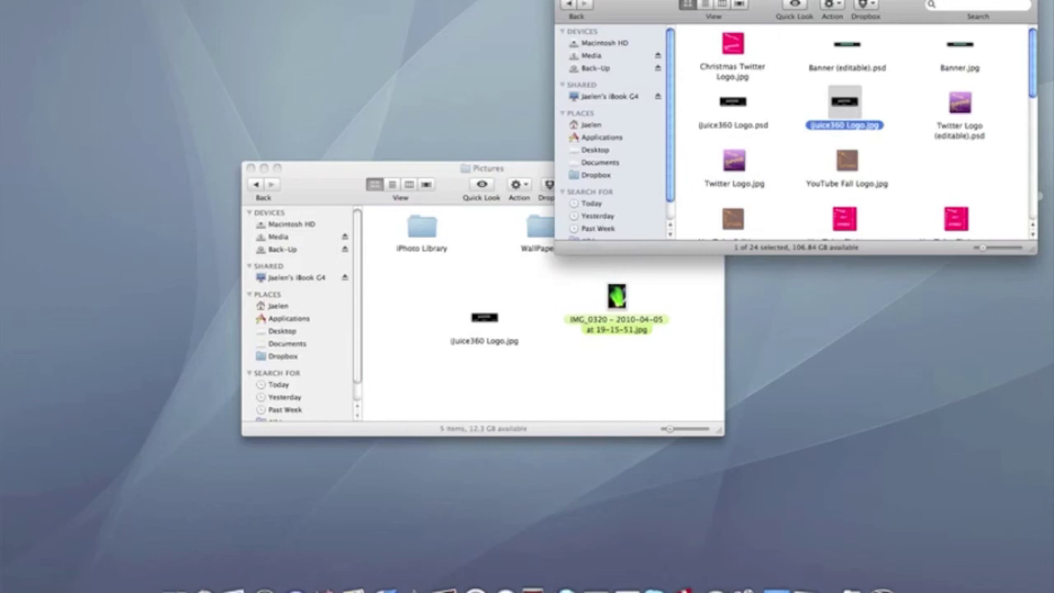
pyautogui.press('super+w')
pyautogui.moveTo(320, 185); pyautogui.dragTo(491, 317)
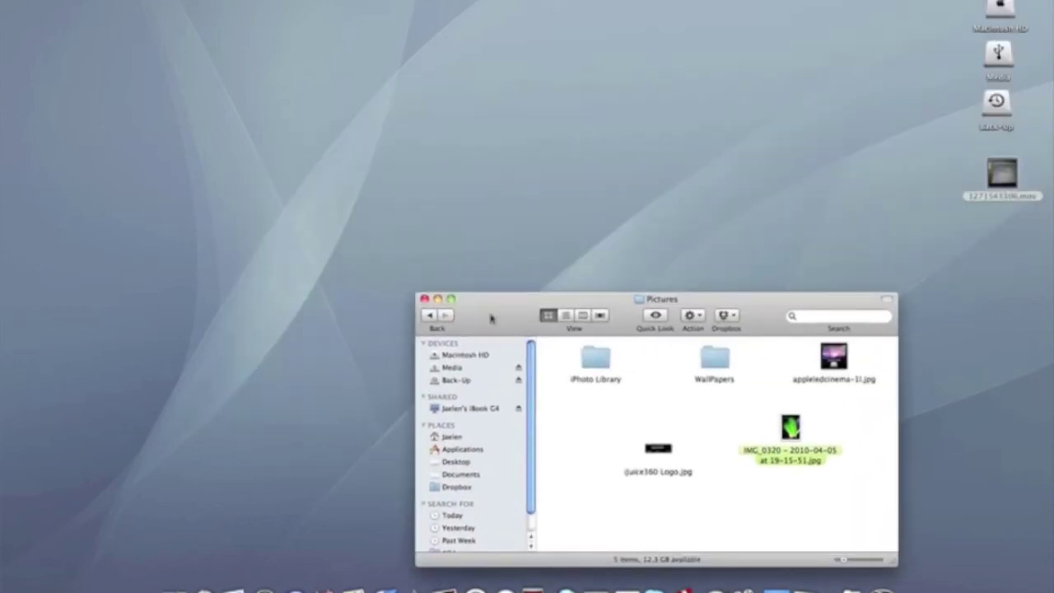